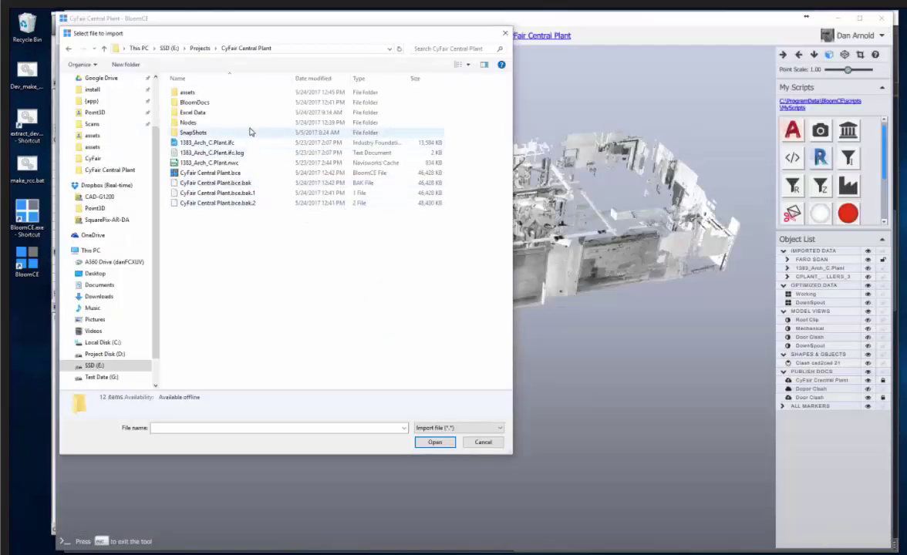
Browse between the Projects and CyFair Central Plant folders, then cancel the import dialog
left_click(202, 49)
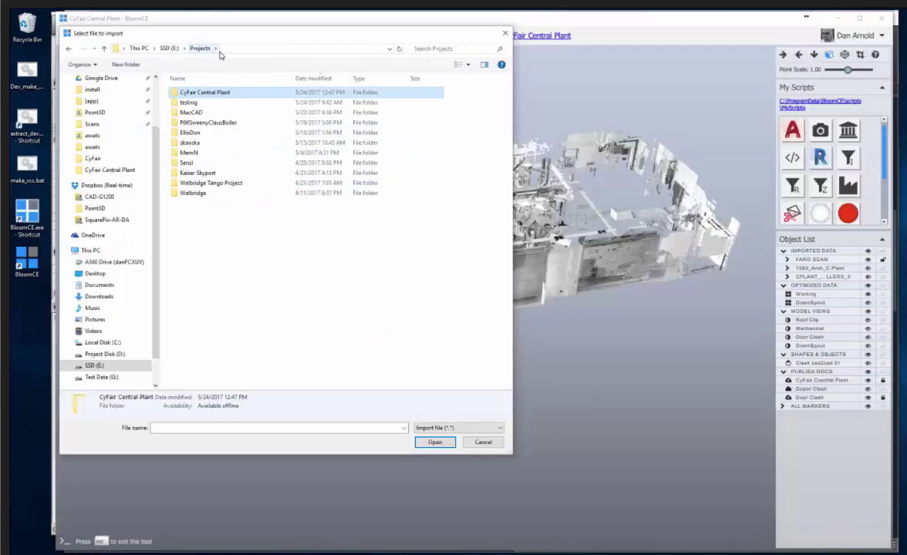
double_click(207, 92)
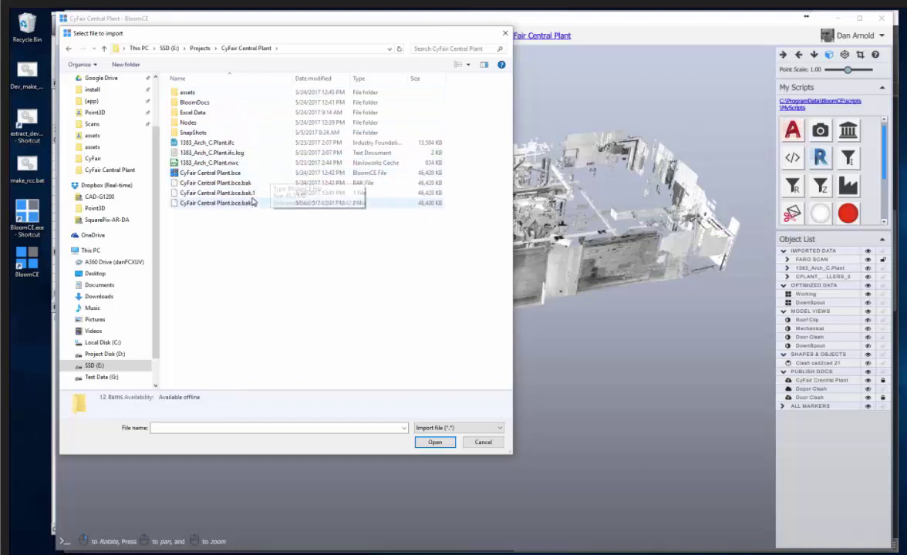
left_click(200, 49)
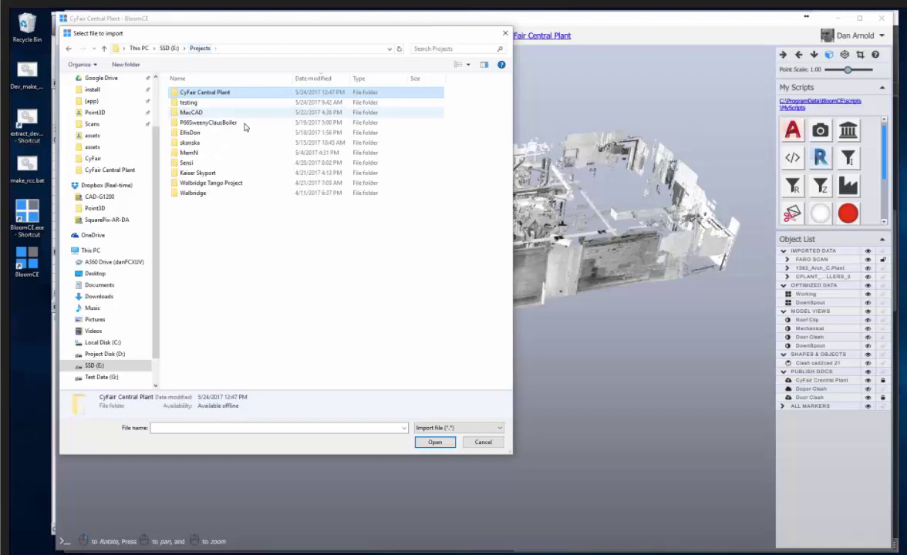
double_click(202, 93)
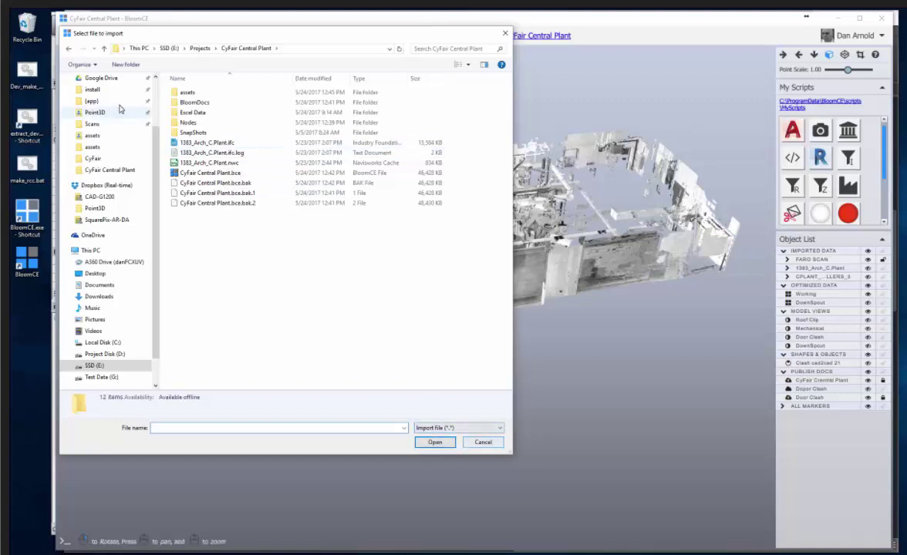
left_click(487, 441)
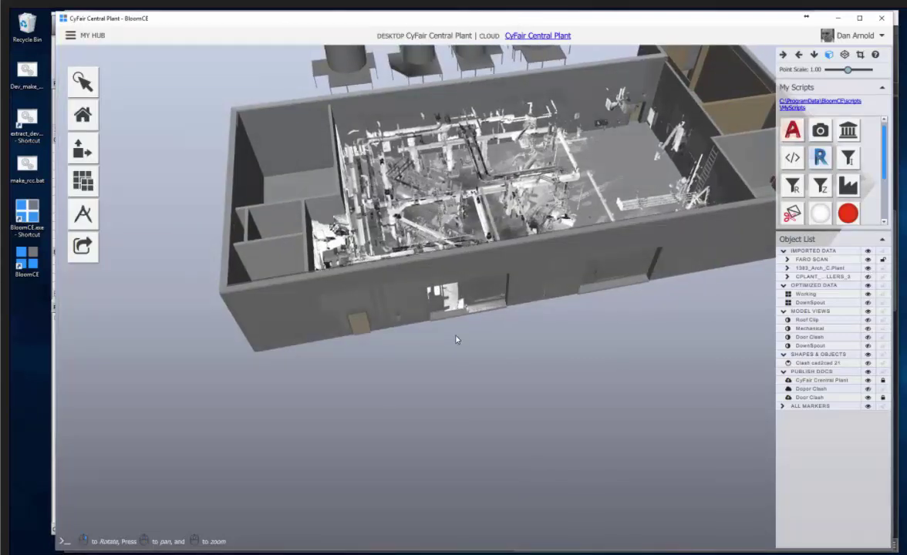
Zoom to extents and orbit to see the whole building, scan and four tanks
left_click(83, 114)
mouse_move(596, 367)
left_mouse_down()
mouse_move(548, 365)
mouse_move(603, 350)
left_mouse_up()
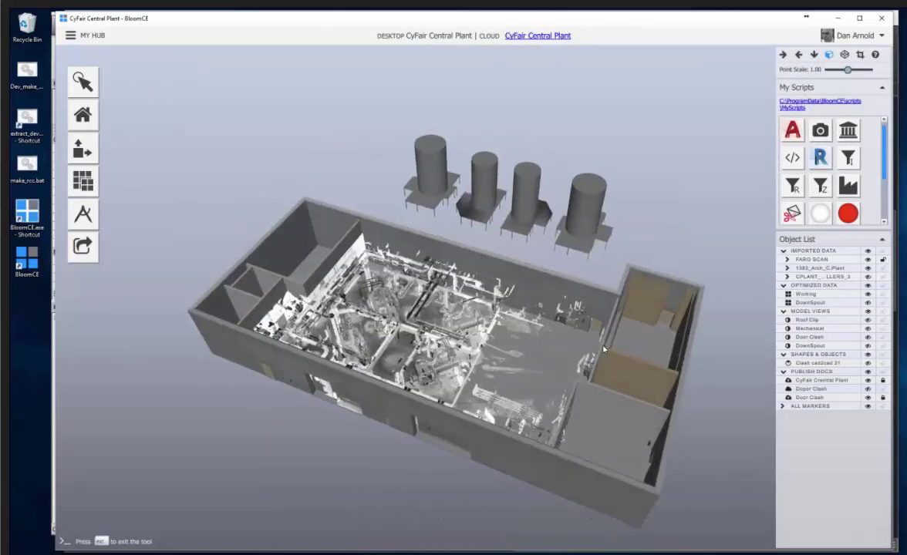
key("Escape")
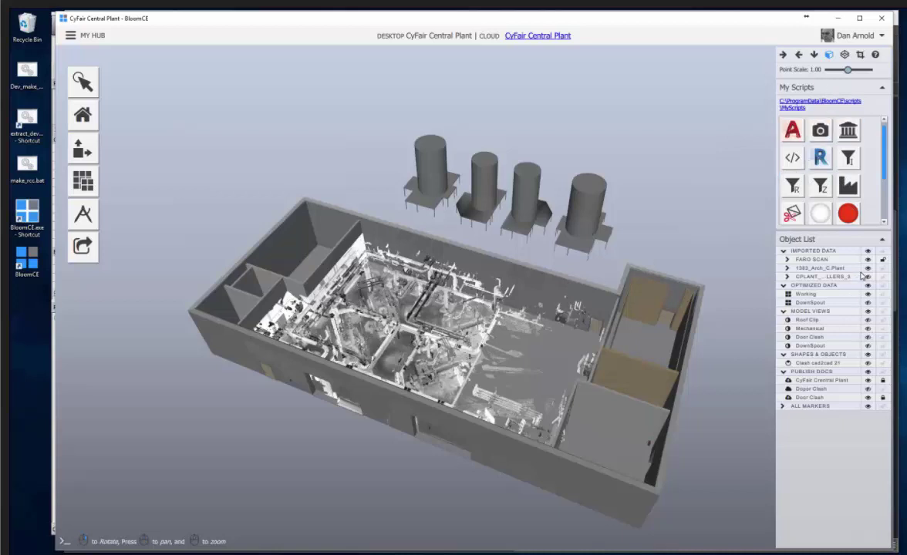
Hide the building and tank models and switch to a flat side elevation
left_click(867, 268)
left_click_drag(540, 324, 666, 258)
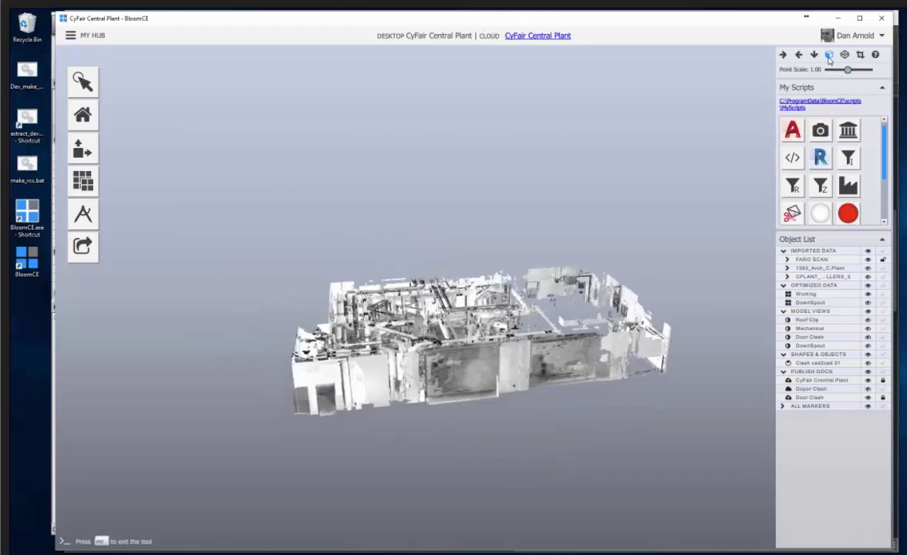
left_click(799, 56)
mouse_move(82, 83)
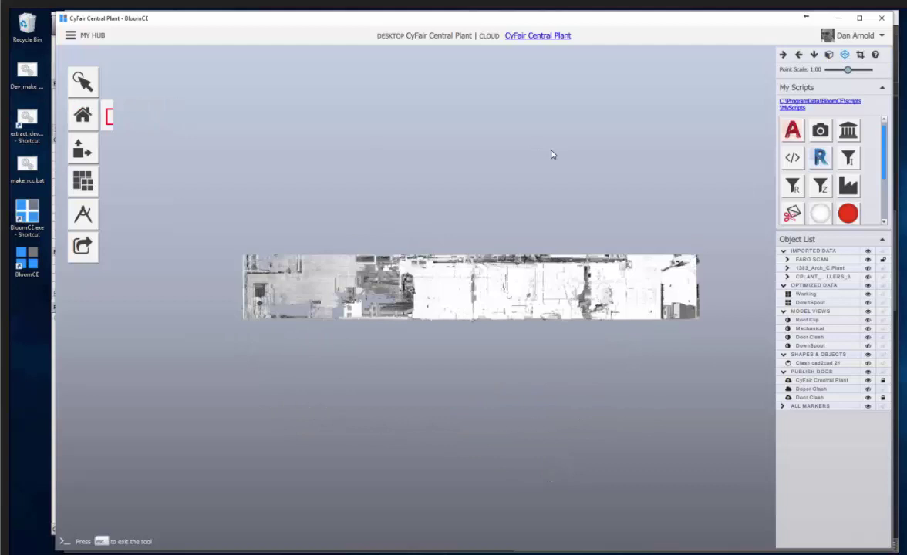
Rectangle-select the floor band of points with the Fit Shape Tool to fit a plane
left_click(150, 81)
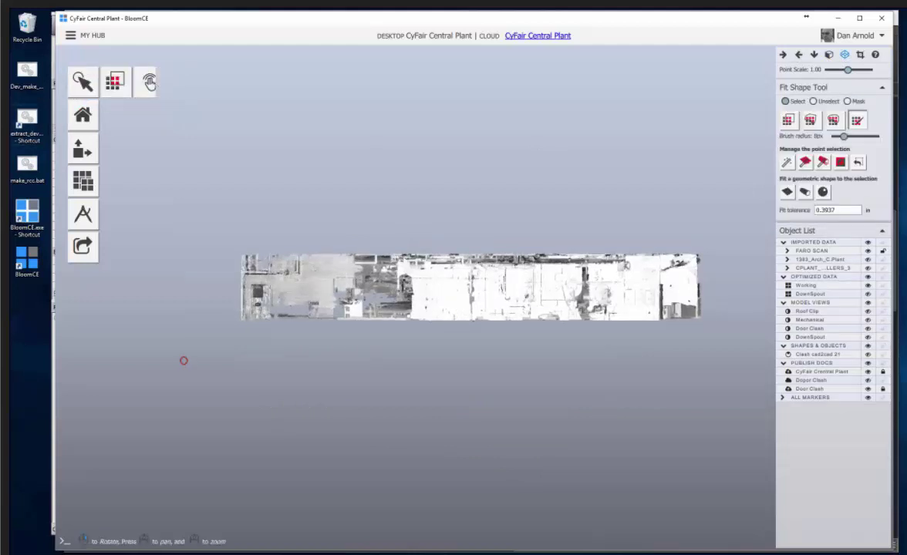
left_click(788, 119)
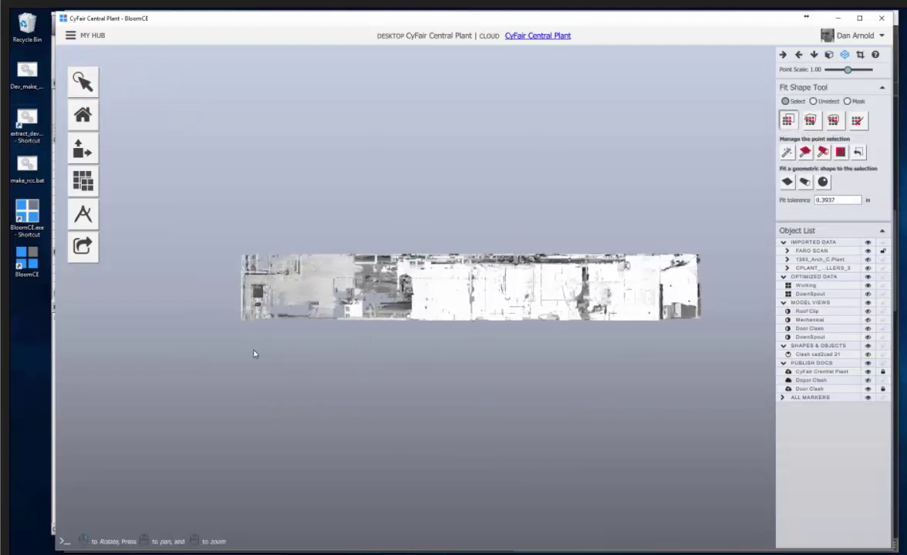
left_click_drag(203, 357, 725, 318)
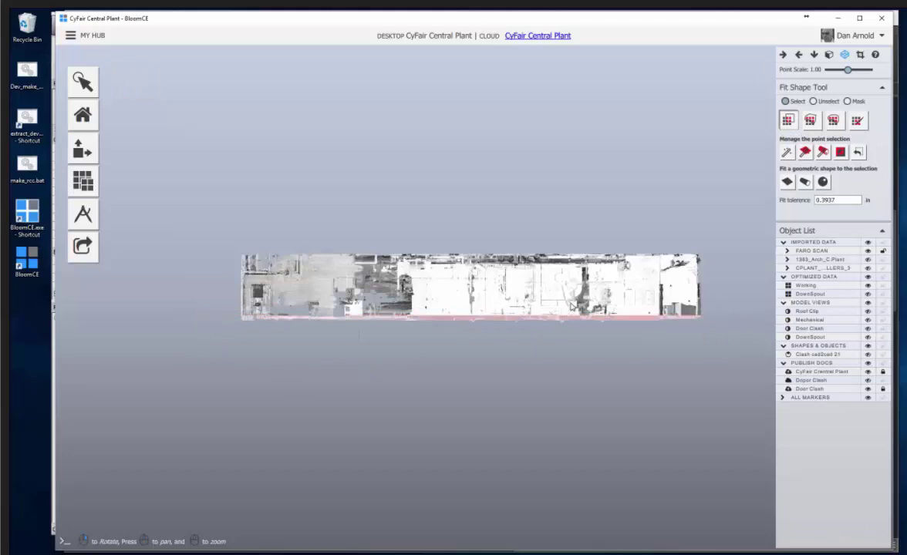
mouse_move(527, 282)
middle_mouse_down()
mouse_move(522, 442)
mouse_move(719, 456)
mouse_move(827, 60)
middle_mouse_up()
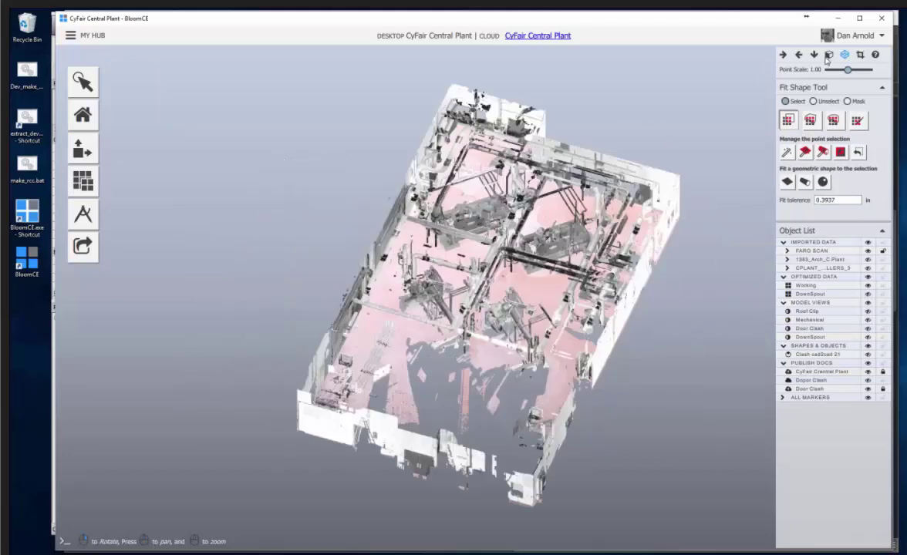
mouse_move(771, 77)
middle_mouse_down()
mouse_move(644, 273)
mouse_move(682, 219)
mouse_move(590, 159)
middle_mouse_up()
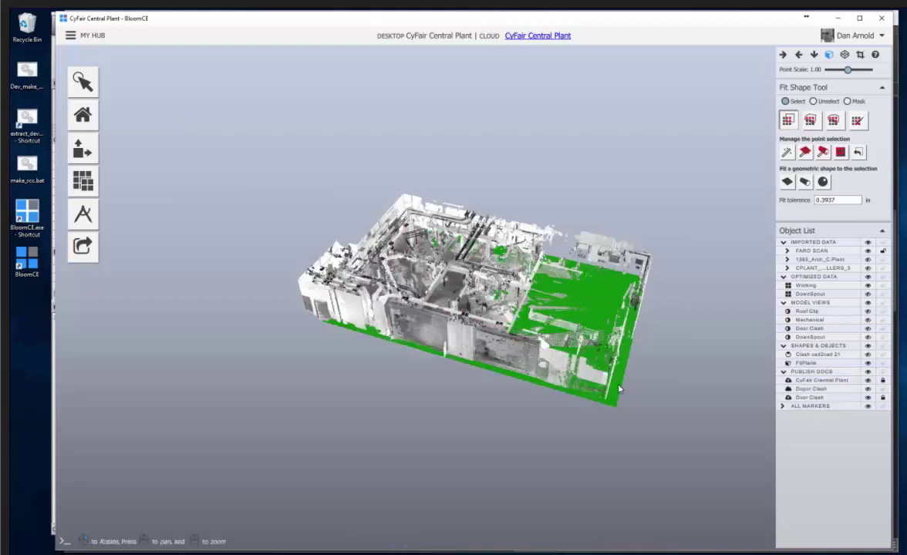
Select FitPlane, colour it blue and lower its transparency so the points show through
left_click(608, 413)
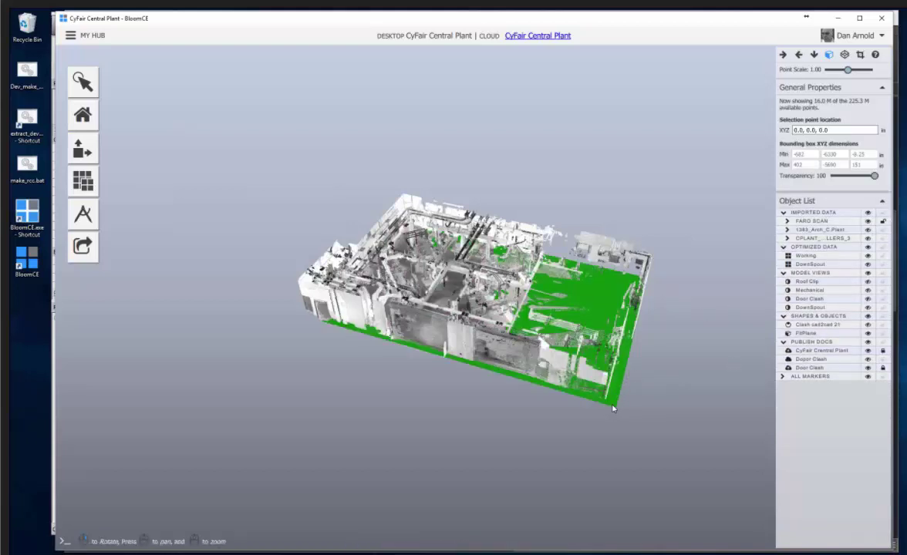
left_click(613, 409)
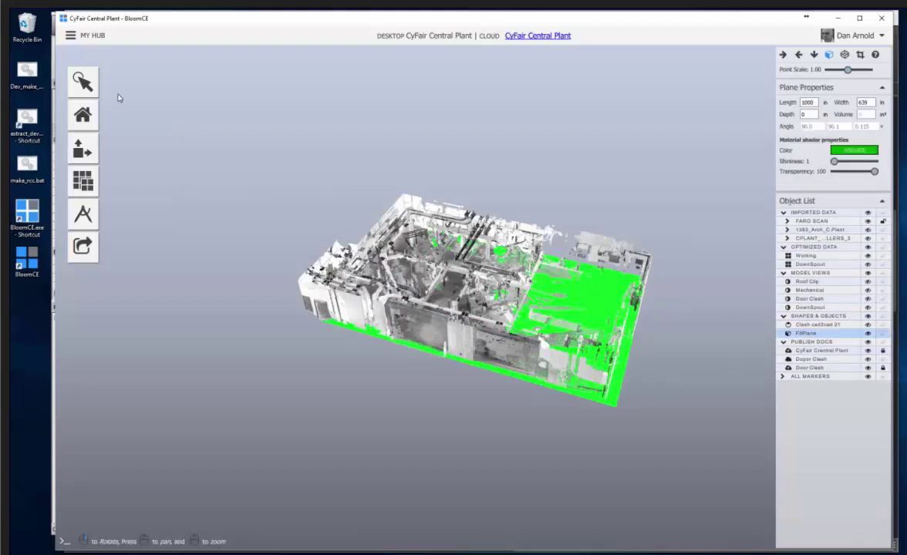
left_click(871, 152)
left_click(368, 237)
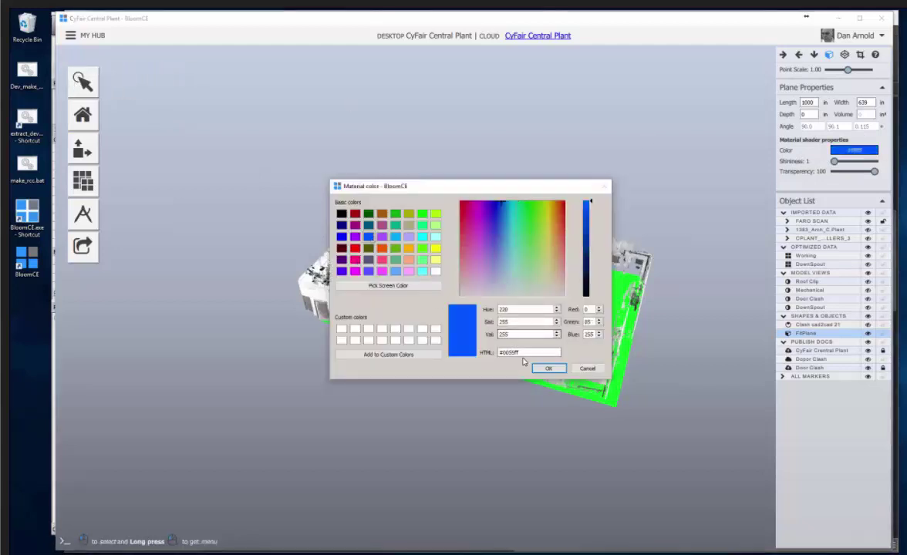
left_click(549, 368)
left_click_drag(858, 172, 855, 171)
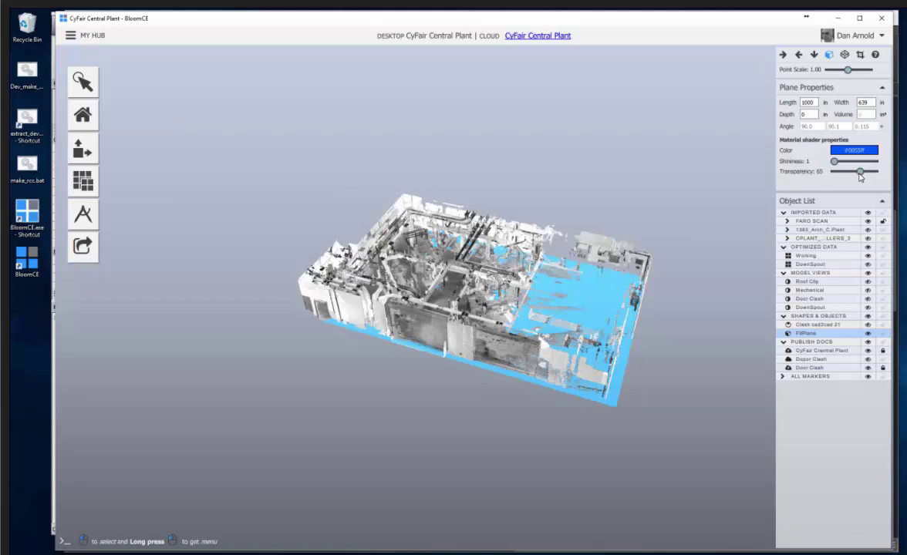
Raise the point cloud detail level and rebuild the cloud at higher detail
left_click(84, 180)
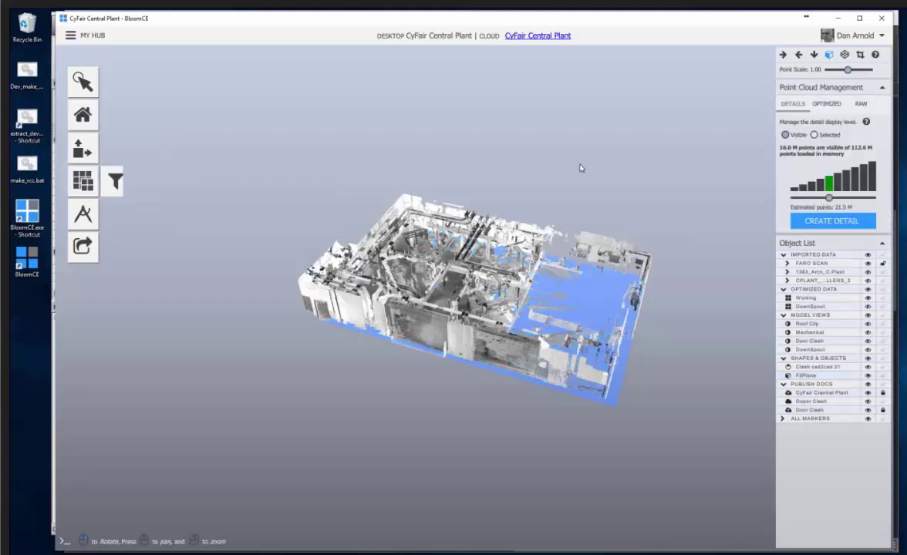
left_click(828, 183)
left_click(827, 221)
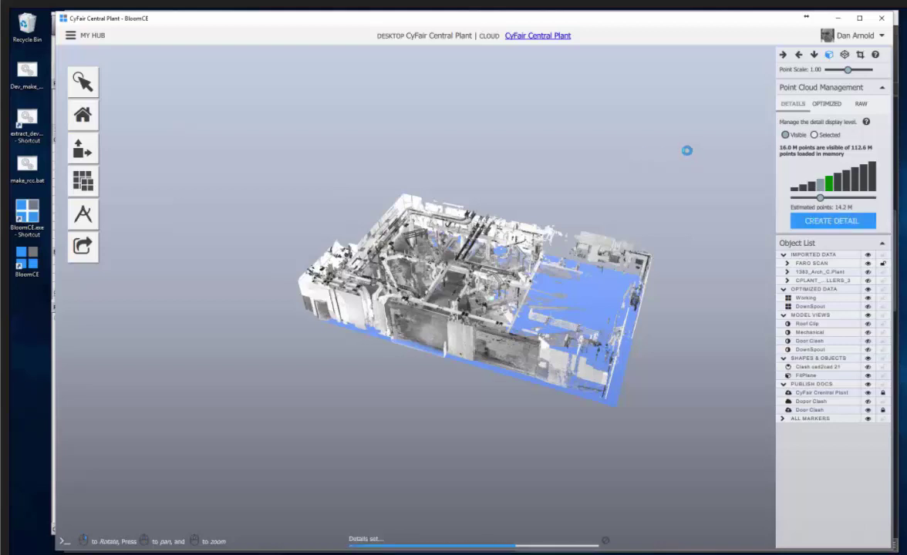
mouse_move(83, 214)
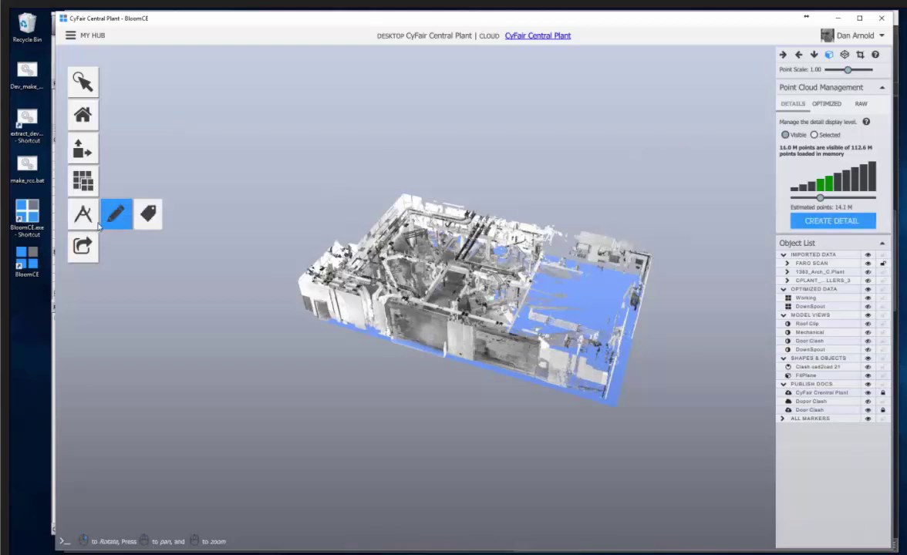
Fit a clip box around the cloud and lower its top to a thin floor slice
left_click(115, 116)
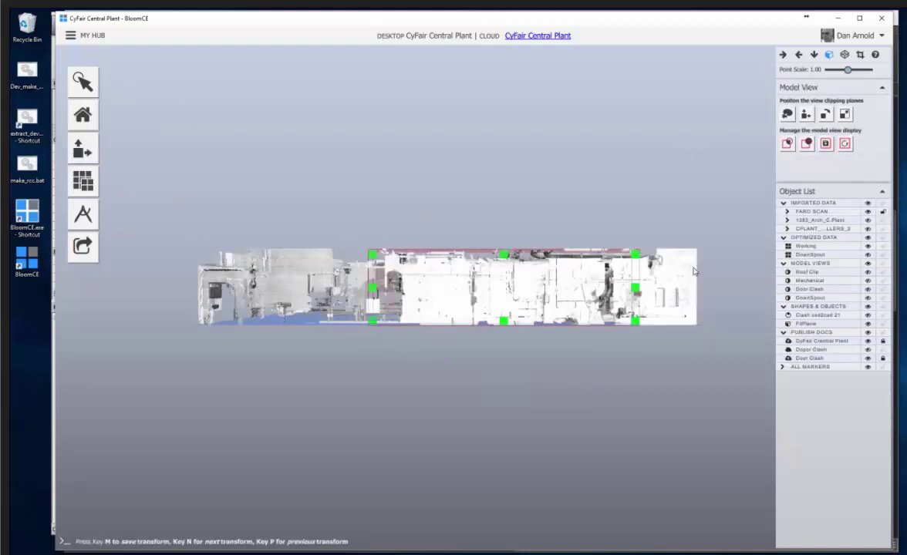
left_click(845, 144)
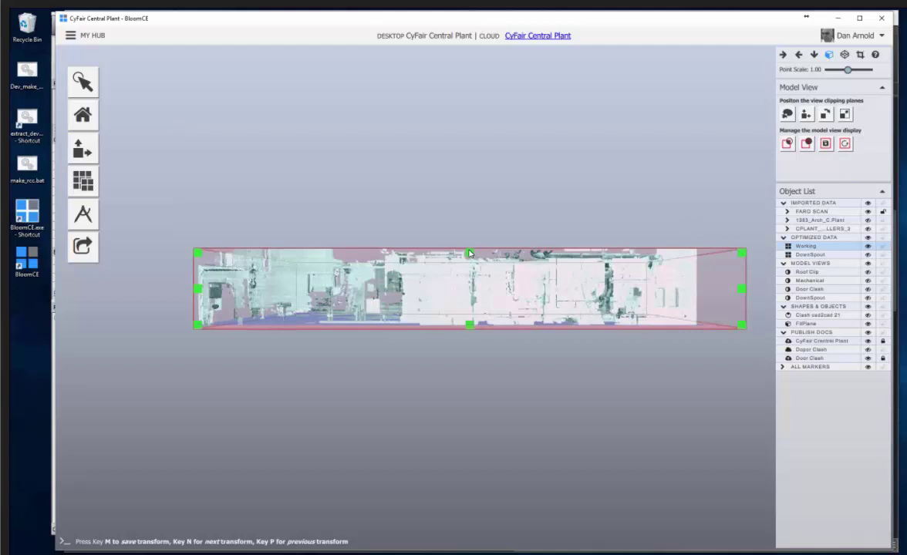
left_click_drag(469, 253, 469, 304)
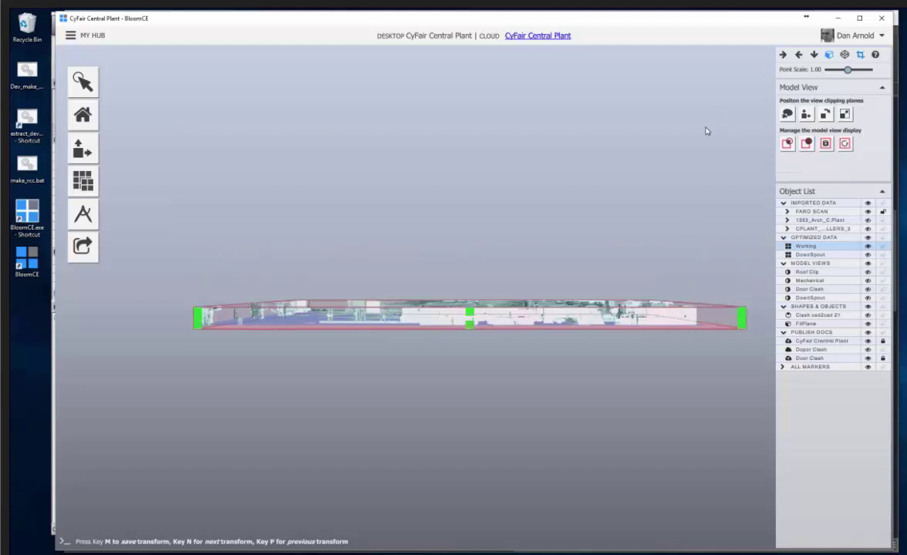
left_click_drag(707, 131, 409, 438)
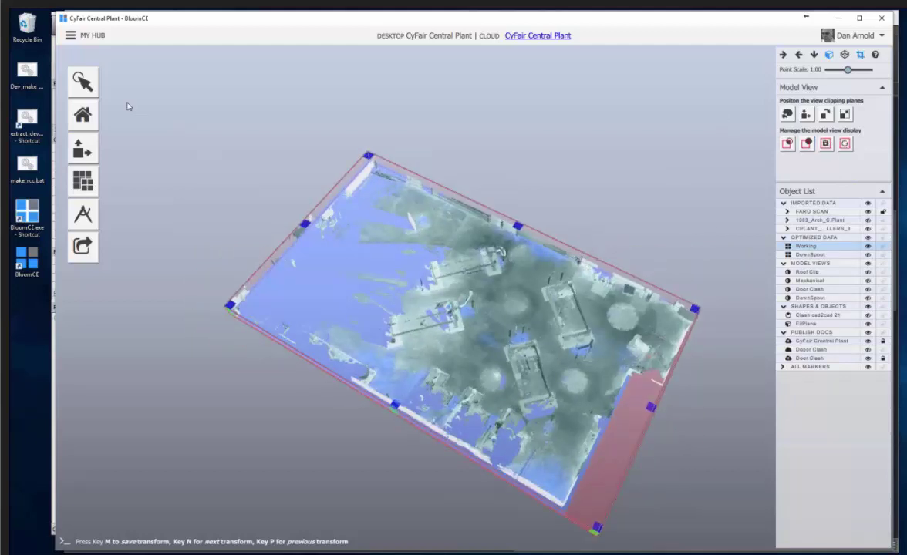
Clear the clip box with the eraser and select FitPlane in the Object List
left_click(83, 83)
left_click(182, 83)
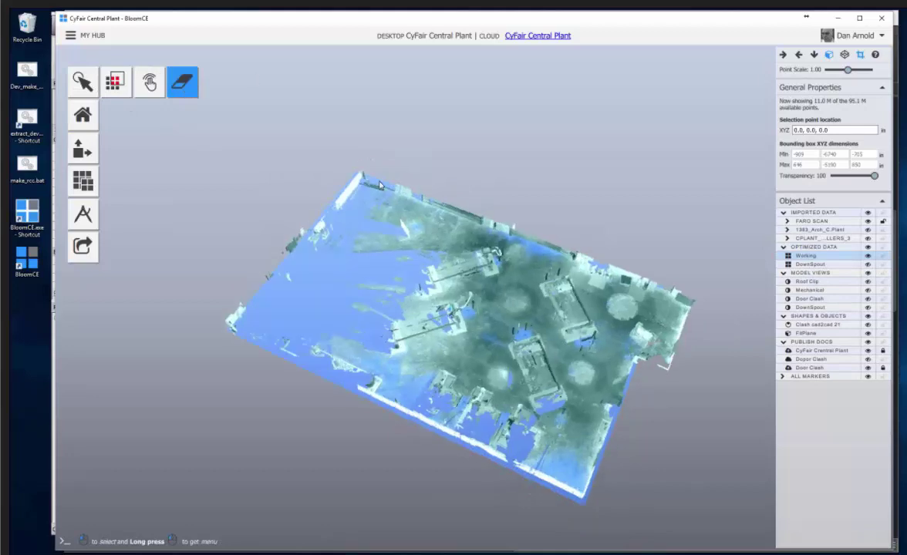
left_click(379, 185)
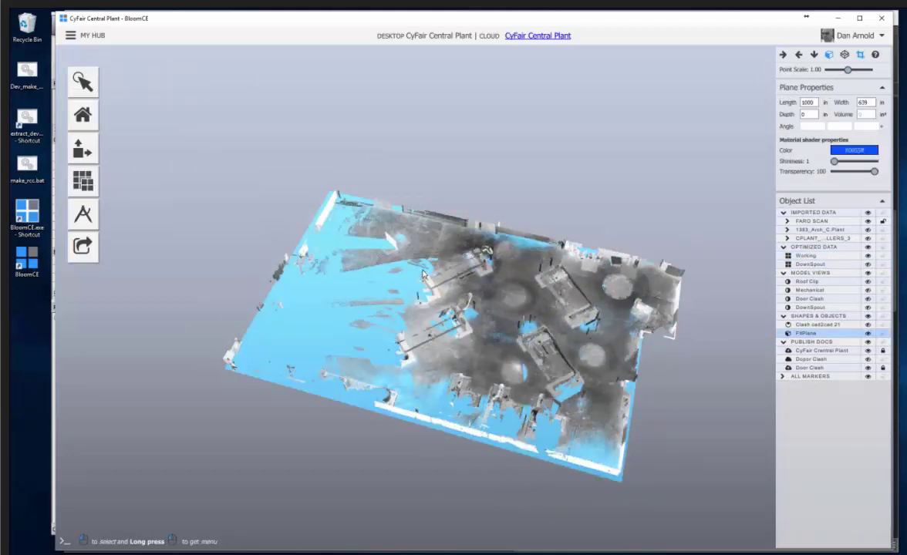
Select the Working cloud and calculate a deviation map with tolerance .125
left_click(553, 282)
mouse_move(82, 246)
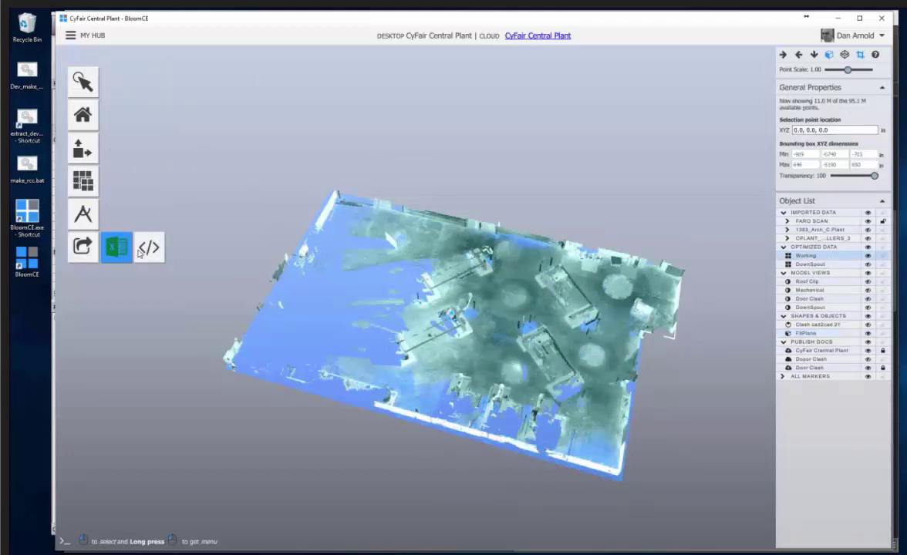
left_click(182, 214)
type(".125")
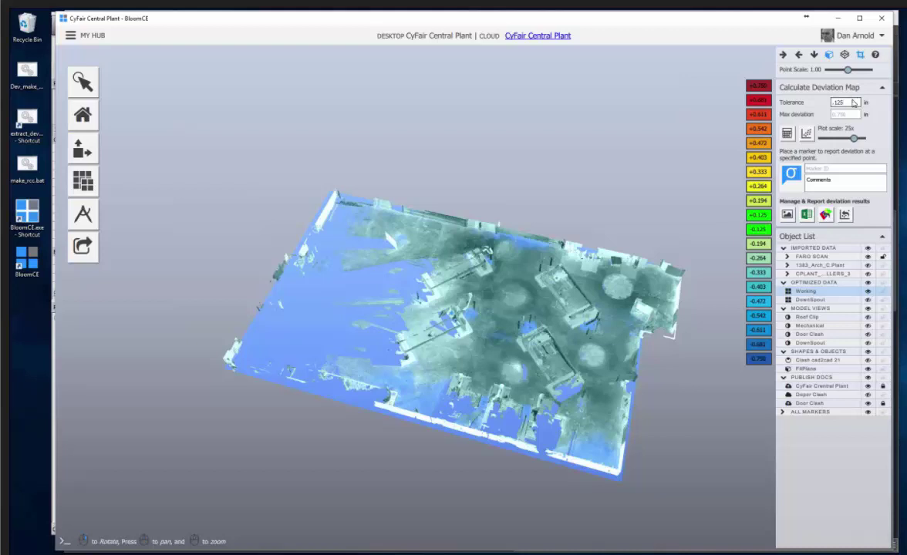
left_click(854, 103)
type("1")
left_click(785, 134)
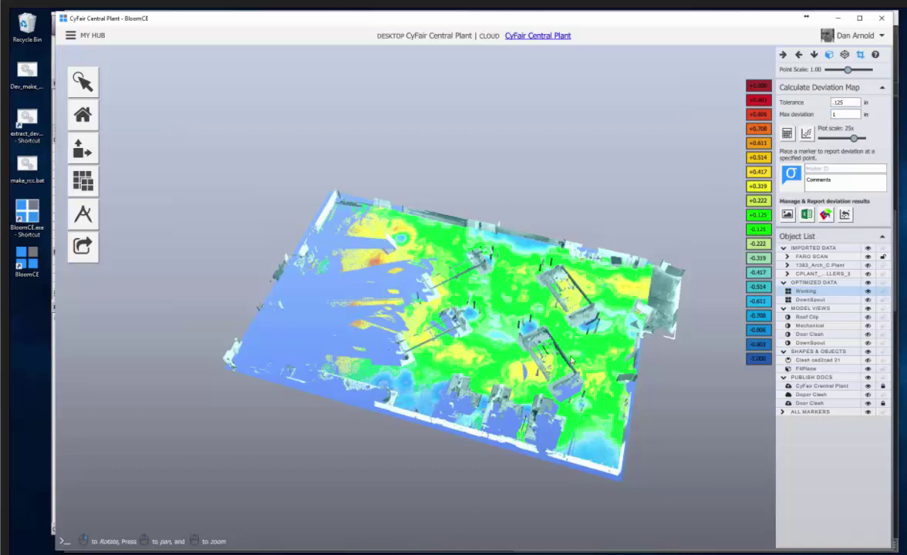
Set the maximum deviation to .75 and apply it to the floor heat map
scroll(571, 361, "up", 1)
scroll(567, 361, "up", 2)
scroll(561, 360, "up", 2)
scroll(552, 360, "up", 2)
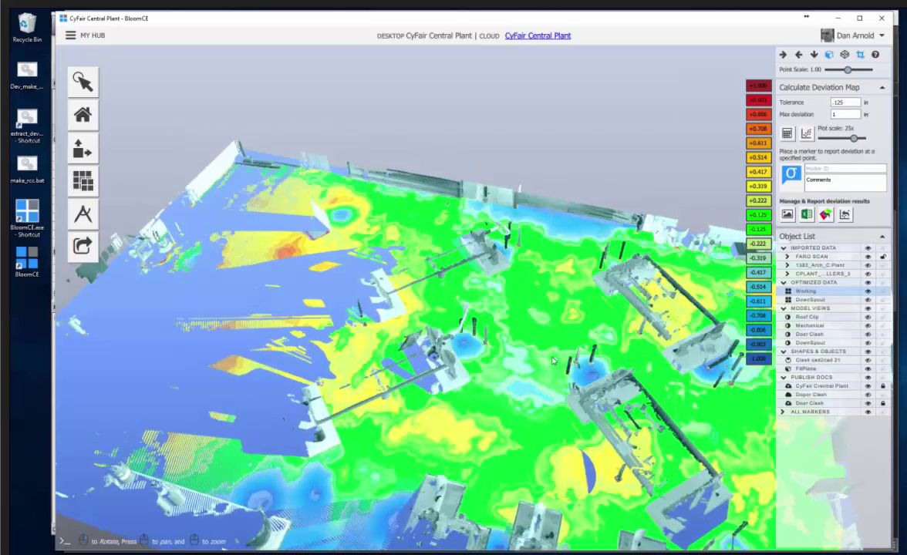
scroll(552, 360, "down", 2)
scroll(648, 293, "down", 2)
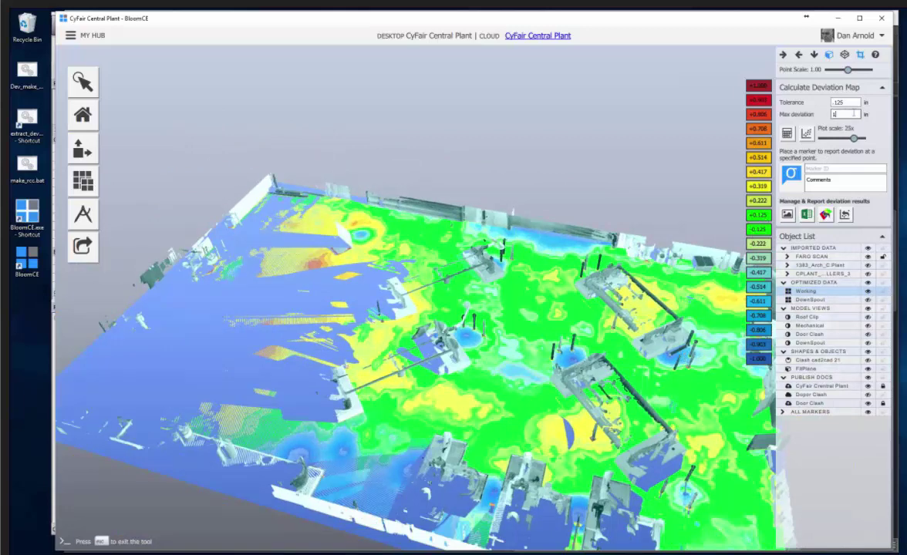
type(".5")
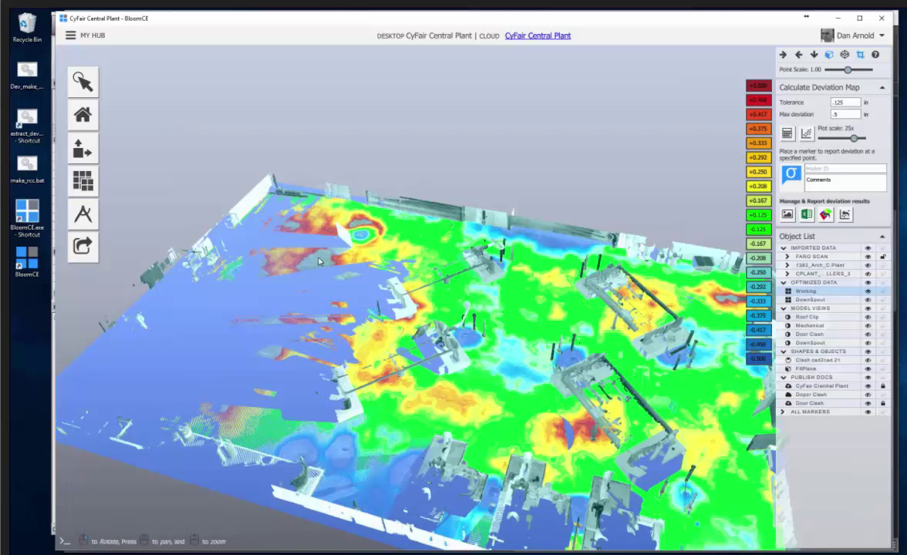
left_click_drag(364, 273, 444, 380)
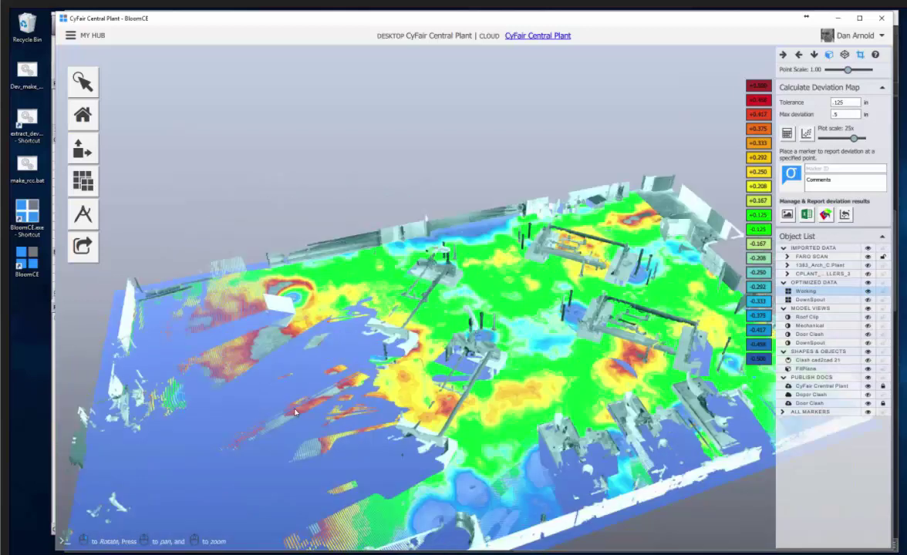
left_click_drag(347, 397, 432, 324)
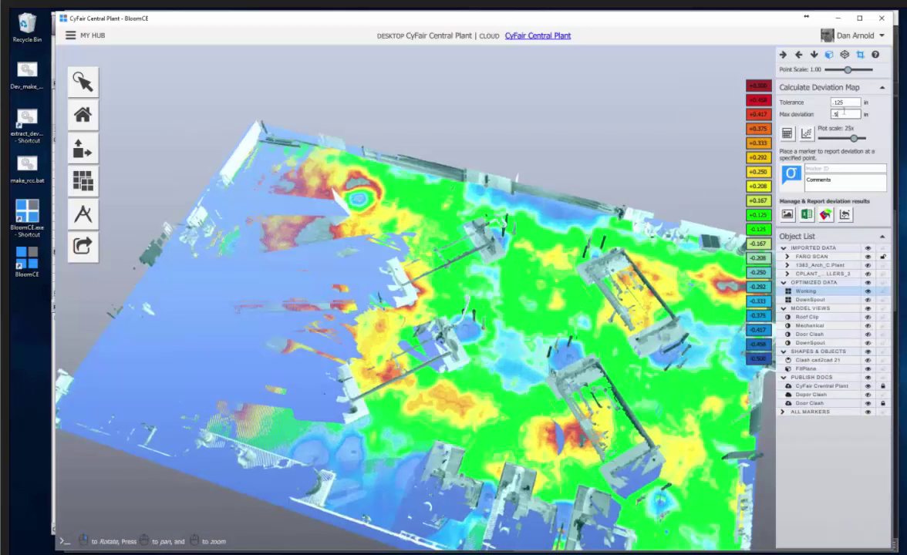
left_click(844, 113)
type(".75")
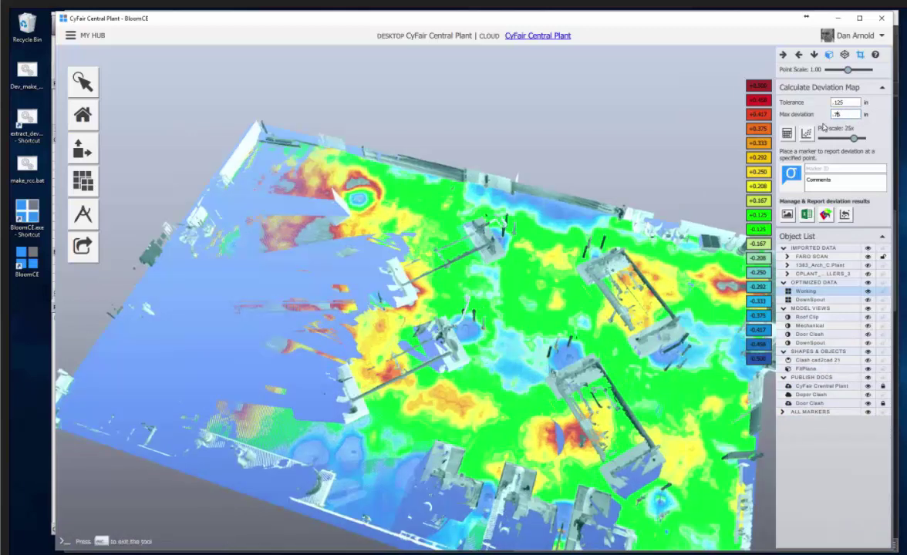
key("Return")
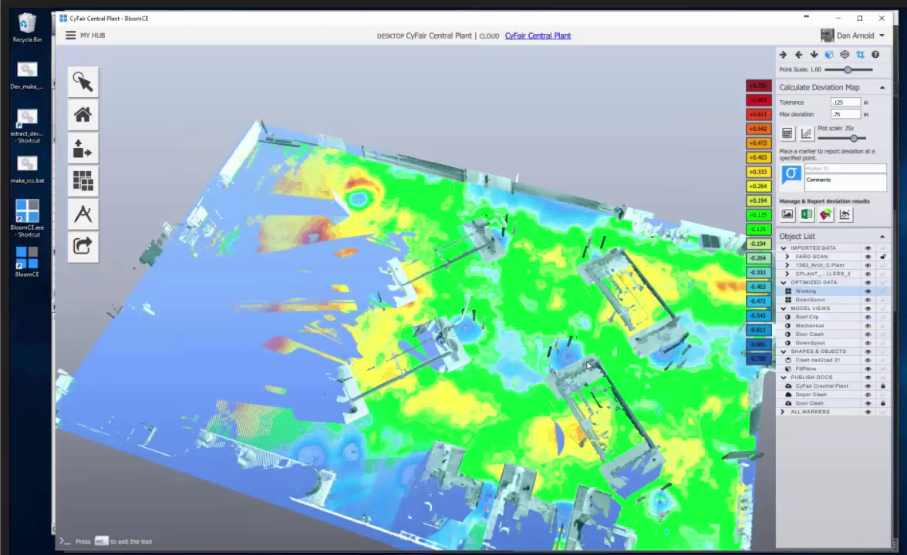
Rotate the heat map, start an Excel export, and settle the plot scale near 38x
scroll(588, 364, "down", 5)
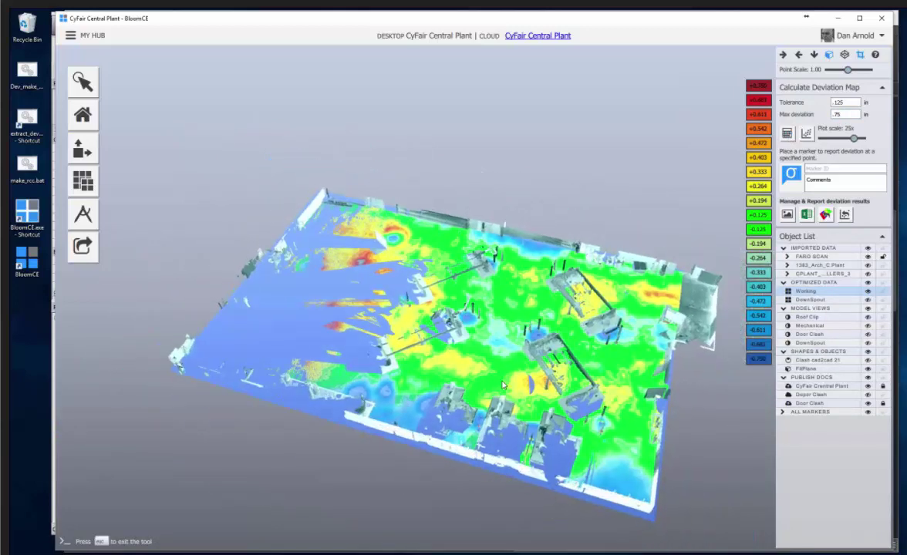
left_click_drag(503, 384, 564, 355)
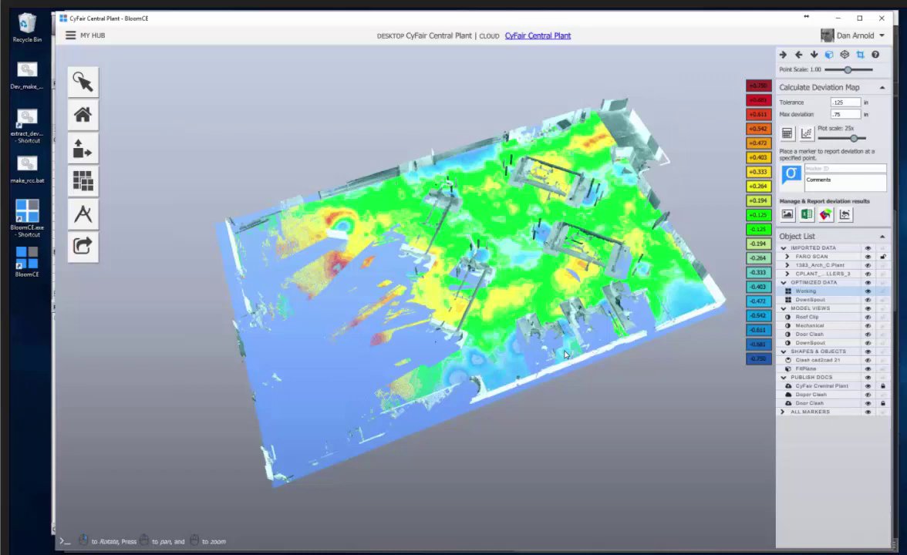
scroll(638, 418, "up", 2)
scroll(638, 418, "up", 3)
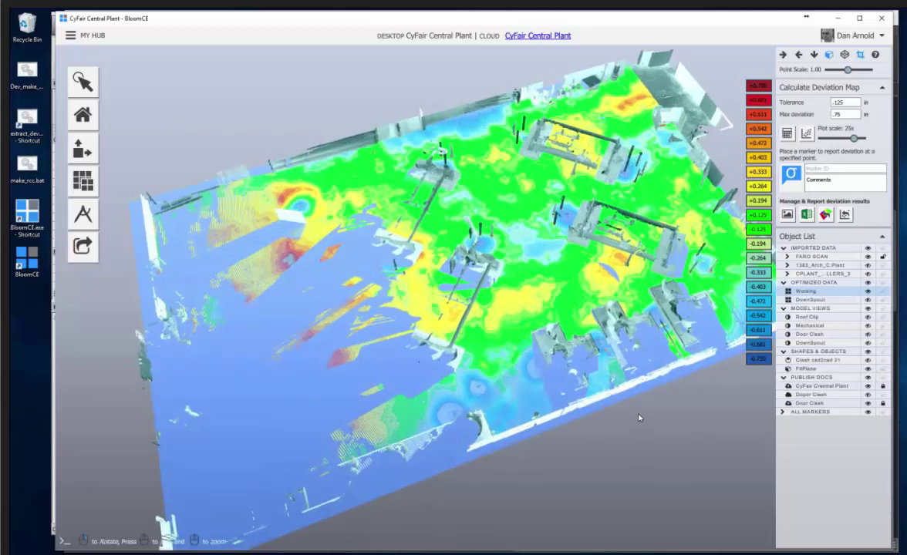
left_click_drag(639, 418, 606, 388)
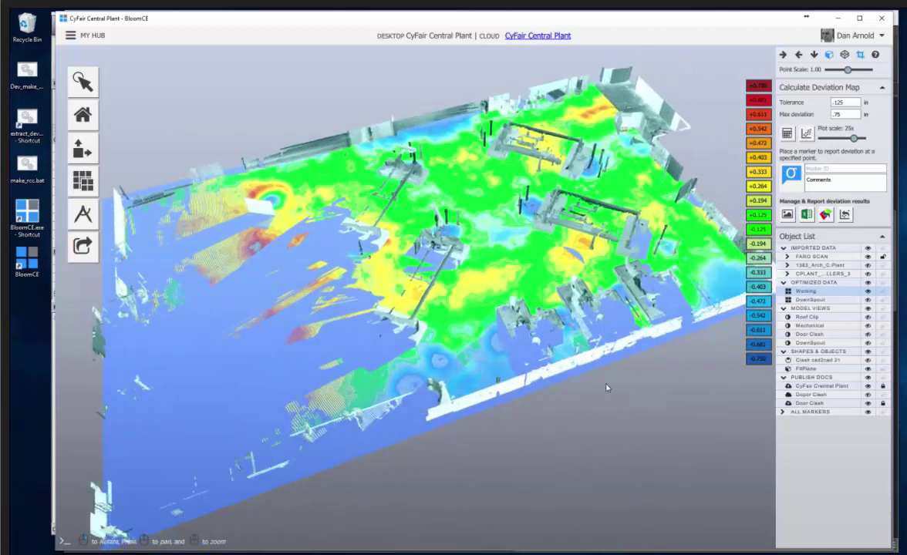
left_click(806, 215)
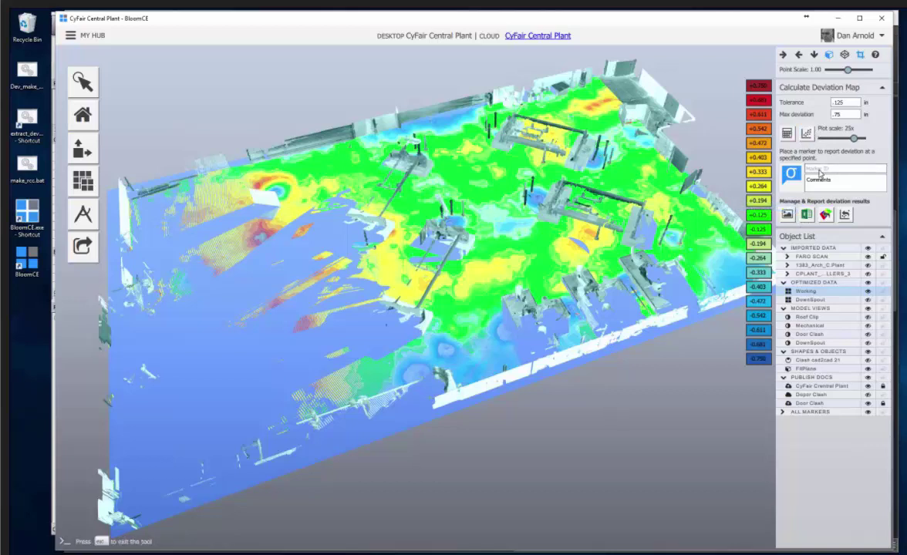
left_click_drag(854, 140, 862, 140)
left_click_drag(859, 142, 855, 141)
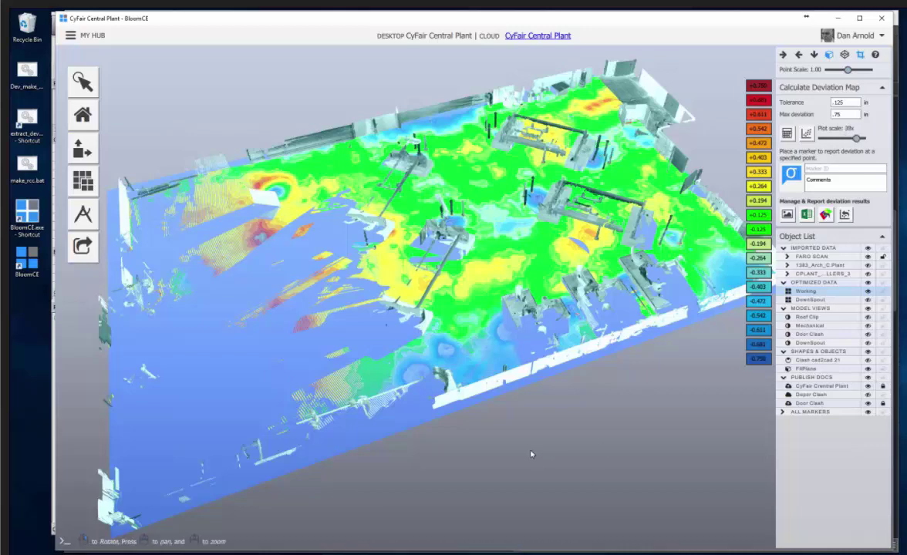
scroll(531, 453, "up", 2)
left_click_drag(531, 453, 495, 323)
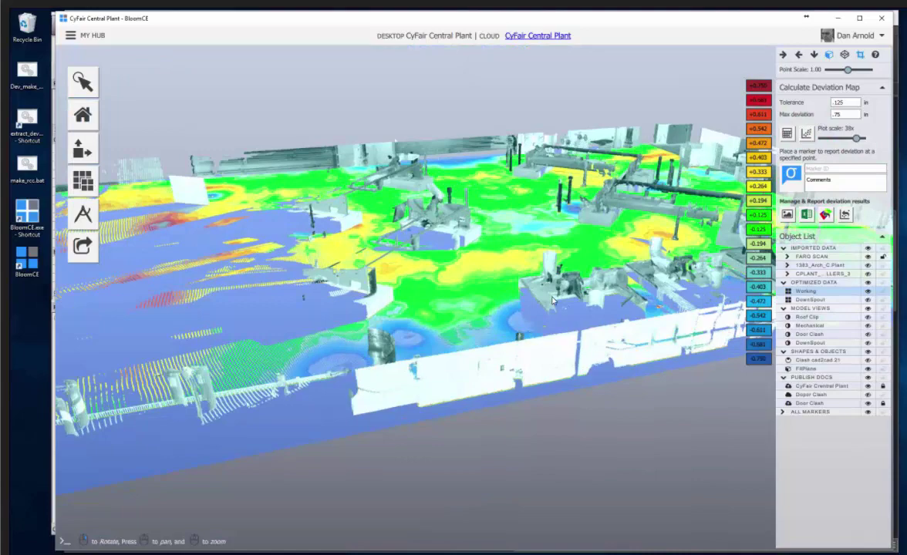
scroll(494, 322, "up", 2)
scroll(272, 270, "up", 2)
scroll(420, 292, "up", 2)
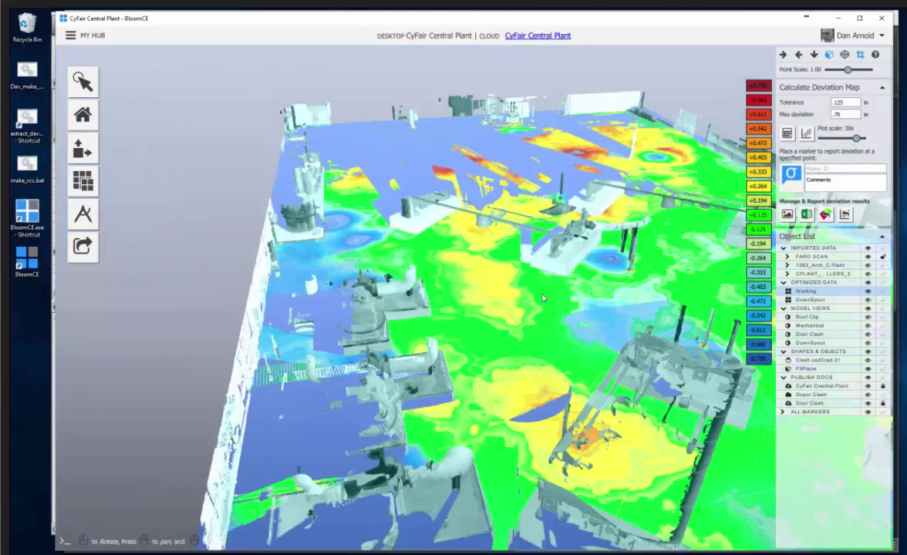
scroll(542, 298, "up", 2)
scroll(542, 298, "up", 2)
scroll(542, 298, "up", 2)
scroll(617, 359, "up", 2)
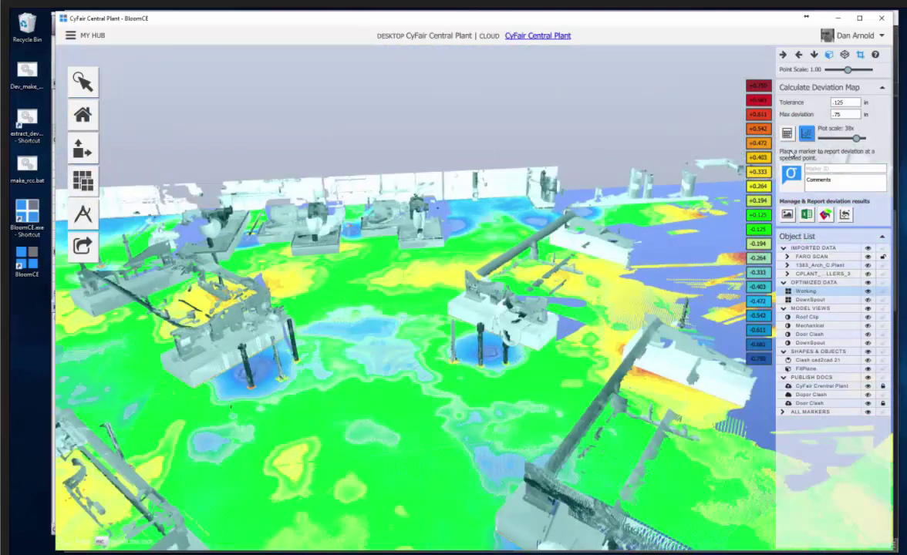
scroll(620, 360, "down", 2)
scroll(721, 402, "down", 2)
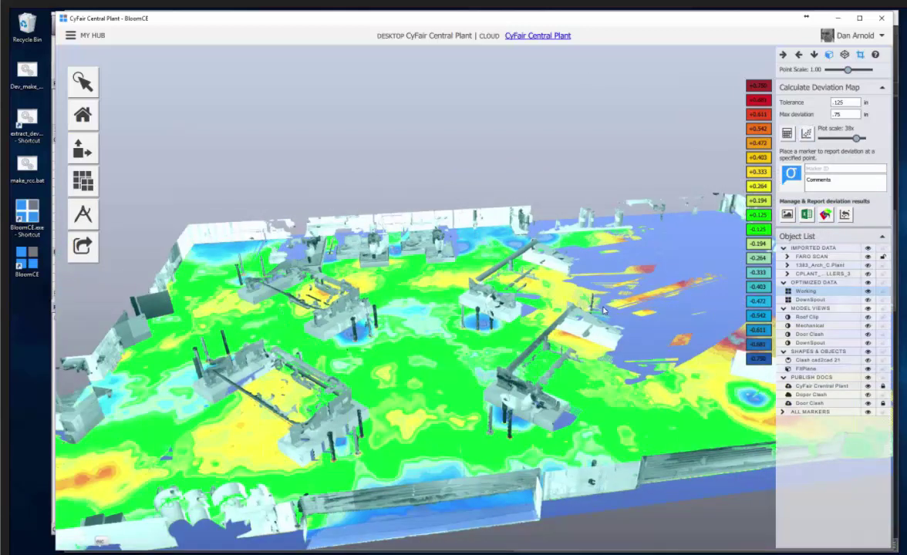
mouse_move(603, 314)
left_mouse_down()
mouse_move(365, 267)
mouse_move(363, 193)
left_mouse_up()
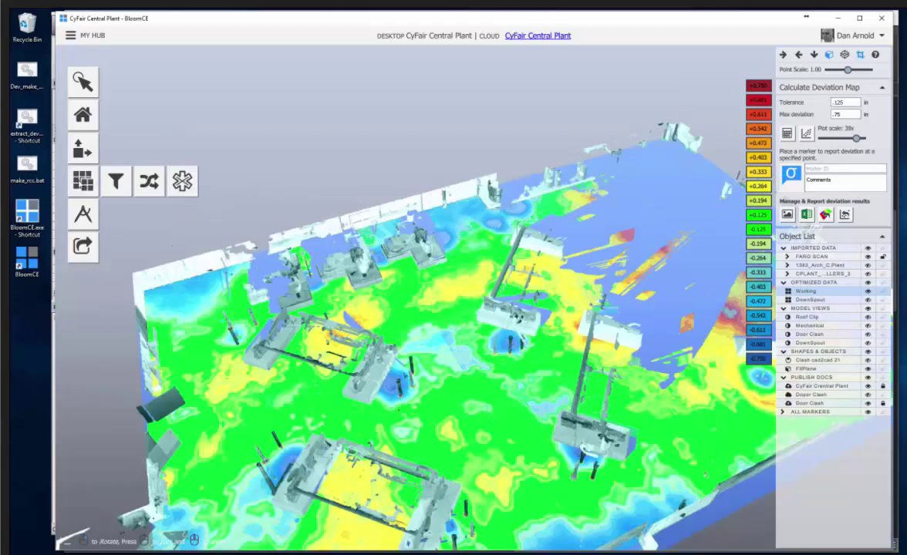
left_click(83, 181)
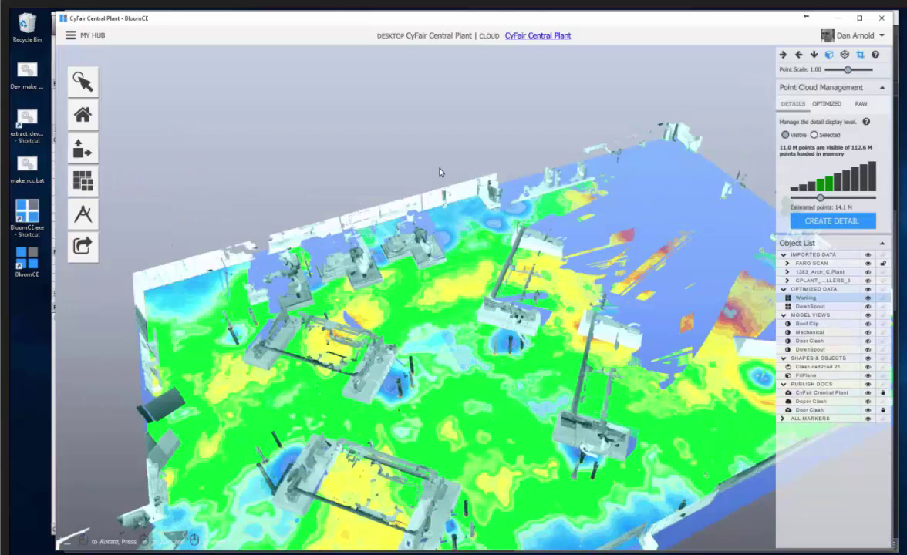
View the floor slab from the opposite side and drop point detail to minimum
scroll(536, 477, "down", 3)
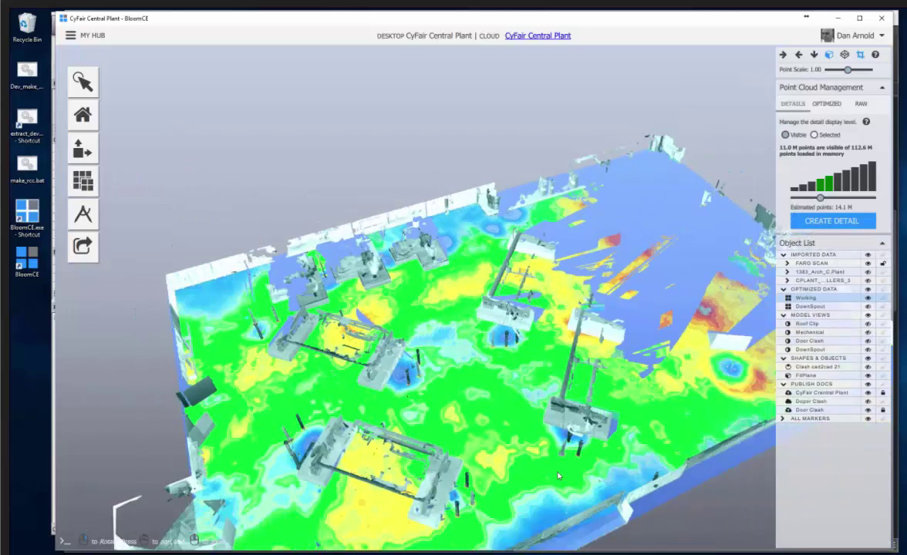
scroll(535, 477, "down", 2)
scroll(555, 474, "up", 2)
mouse_move(475, 503)
left_mouse_down()
mouse_move(425, 498)
mouse_move(502, 510)
left_mouse_up()
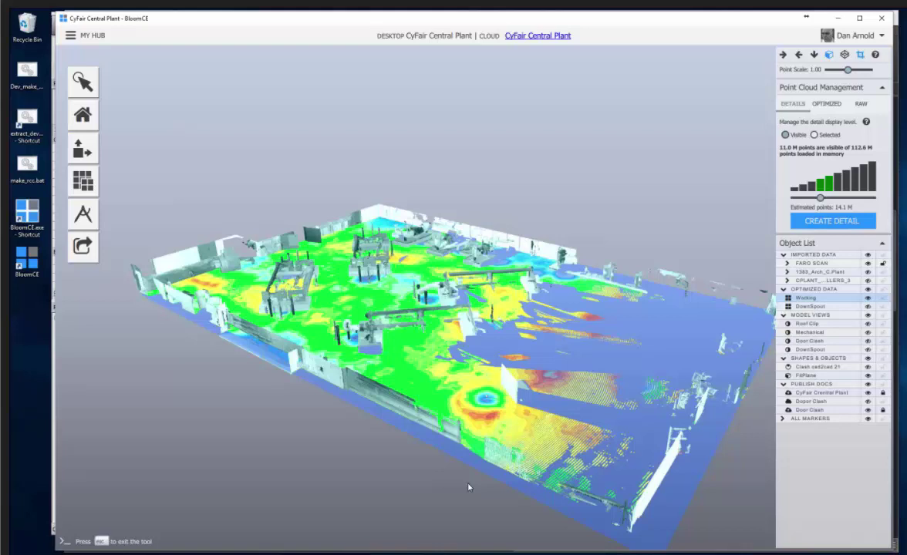
left_click_drag(820, 199, 794, 198)
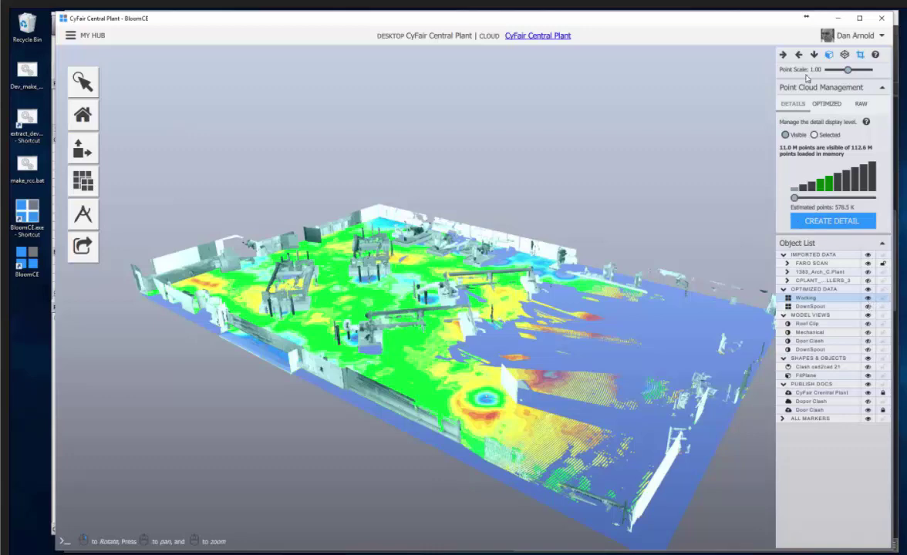
Turn off clipping, switch to a saved model view, and raise the point detail
left_click(784, 52)
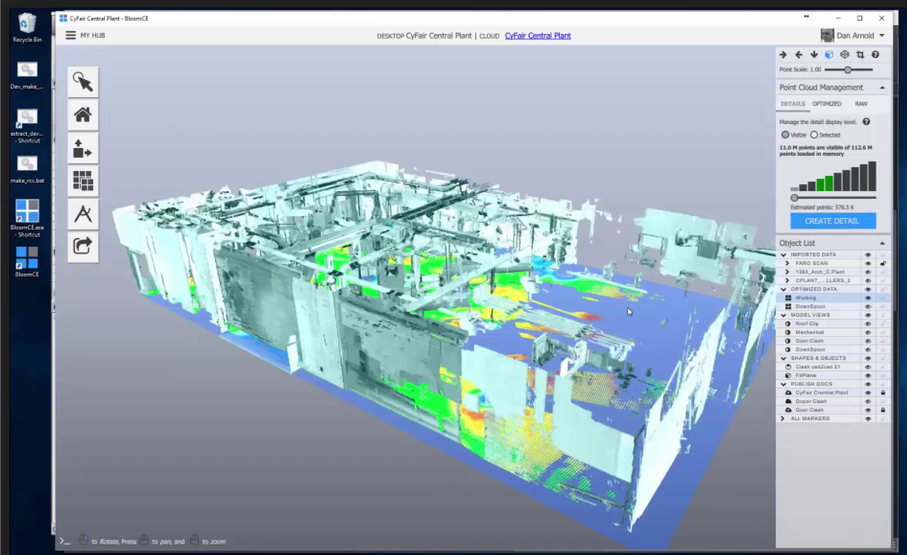
left_click_drag(616, 236, 542, 282)
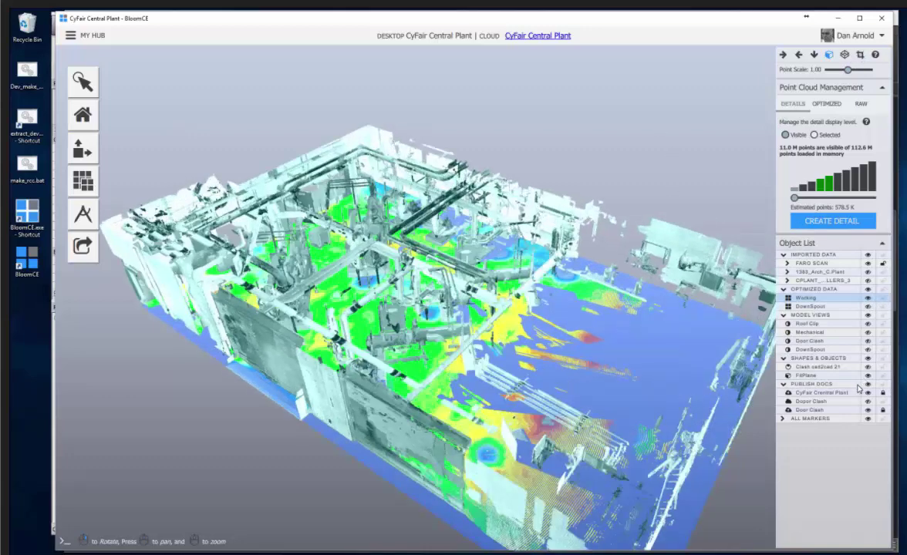
left_click(801, 348)
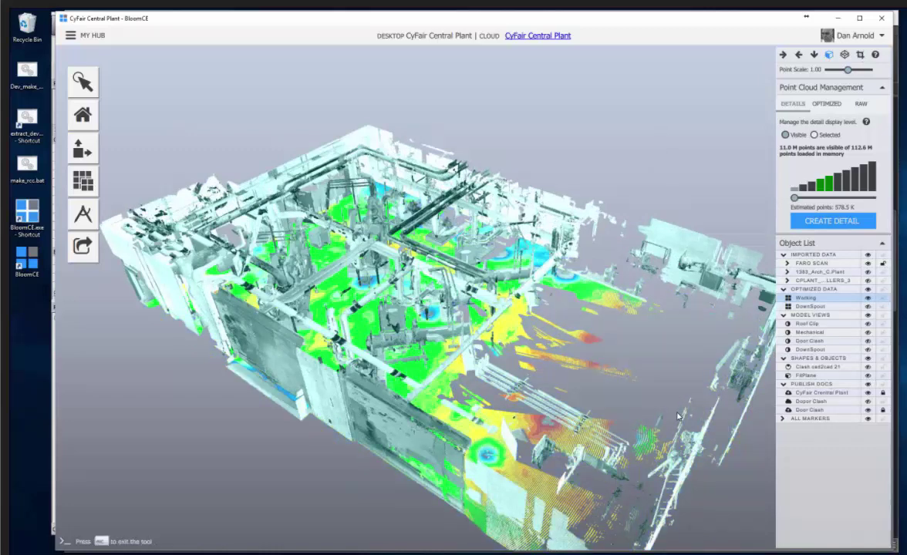
left_click_drag(794, 197, 829, 198)
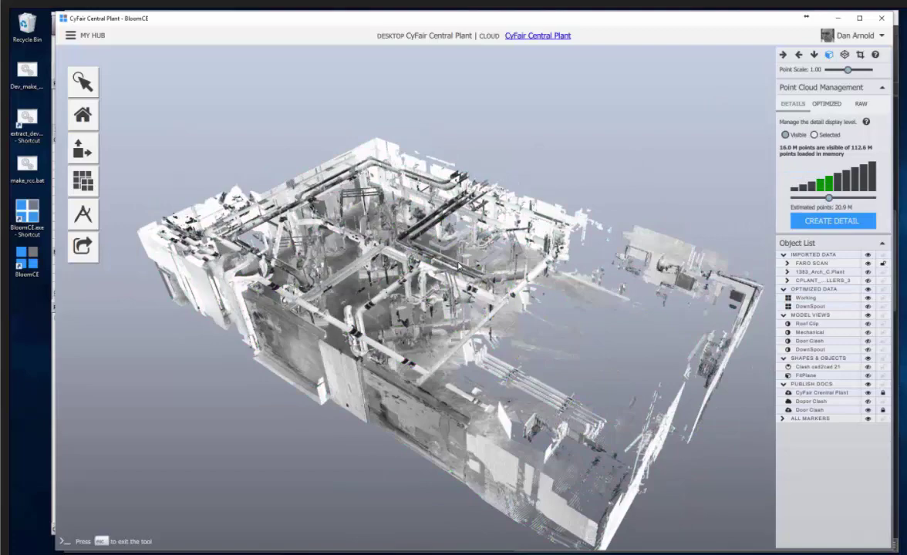
Orbit the building and zoom in close on the overhead piping network
left_click_drag(488, 321, 510, 137)
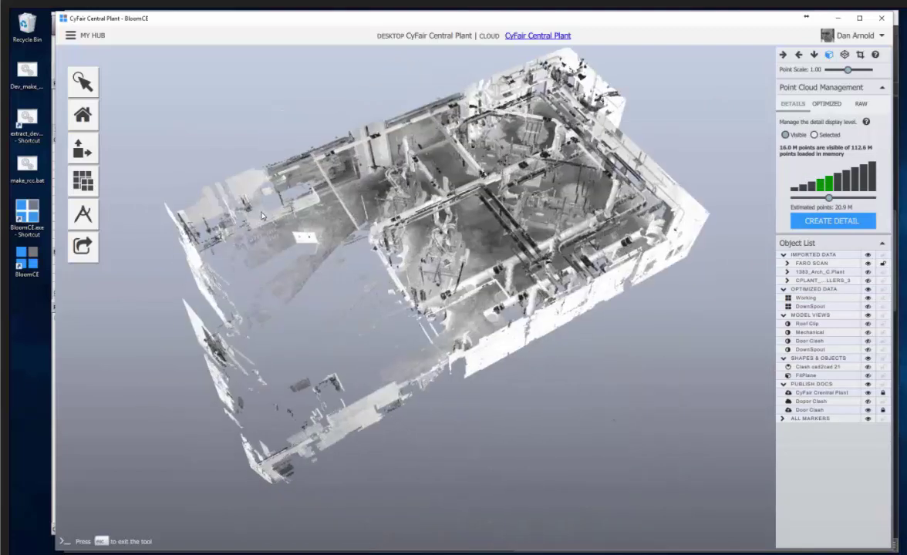
scroll(521, 298, "up", 3)
scroll(521, 298, "up", 3)
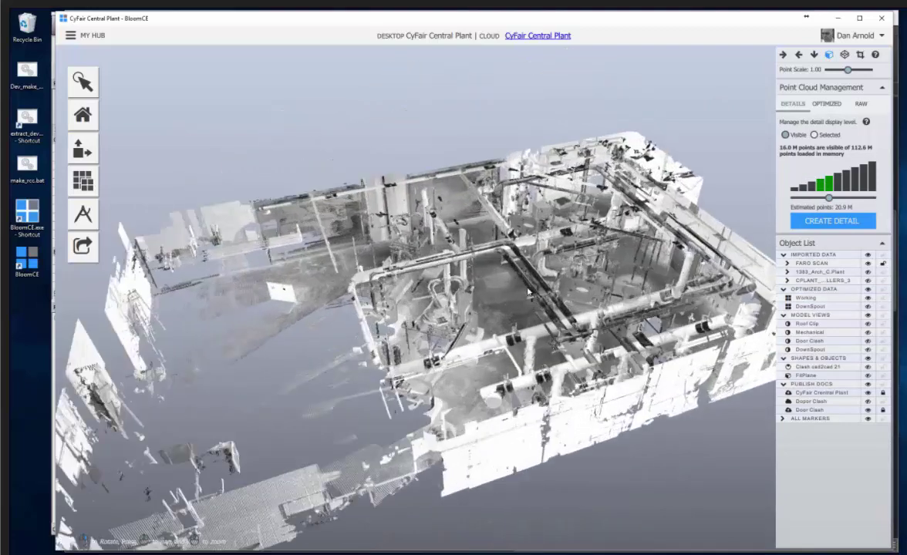
scroll(522, 297, "up", 3)
scroll(521, 298, "up", 2)
scroll(541, 291, "up", 2)
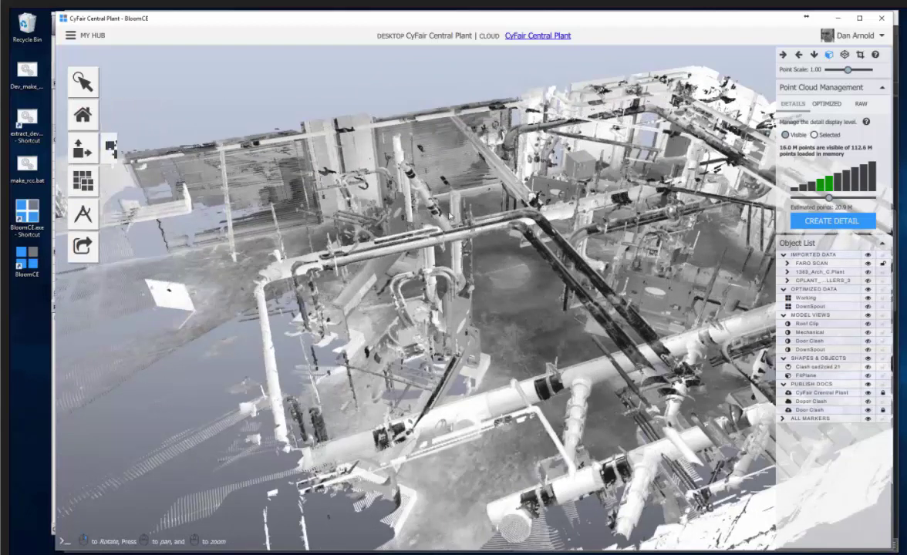
left_click_drag(509, 254, 497, 245)
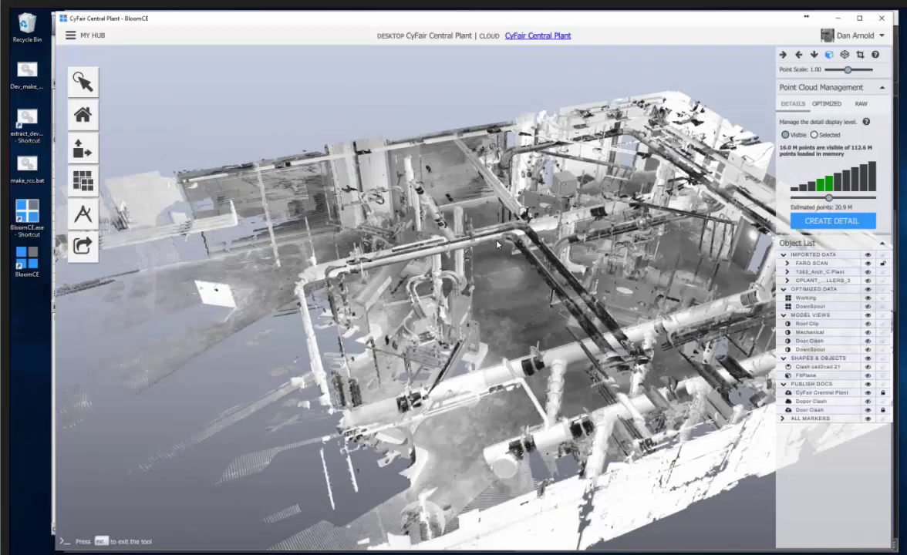
Show the CPLANT building and piping models over the scan and orbit around them
left_click(867, 281)
scroll(503, 342, "down", 3)
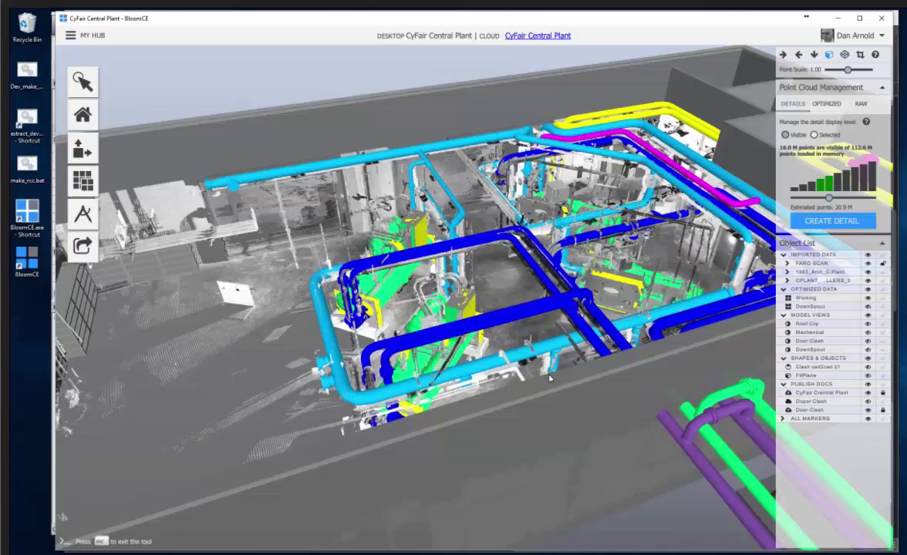
scroll(504, 342, "down", 4)
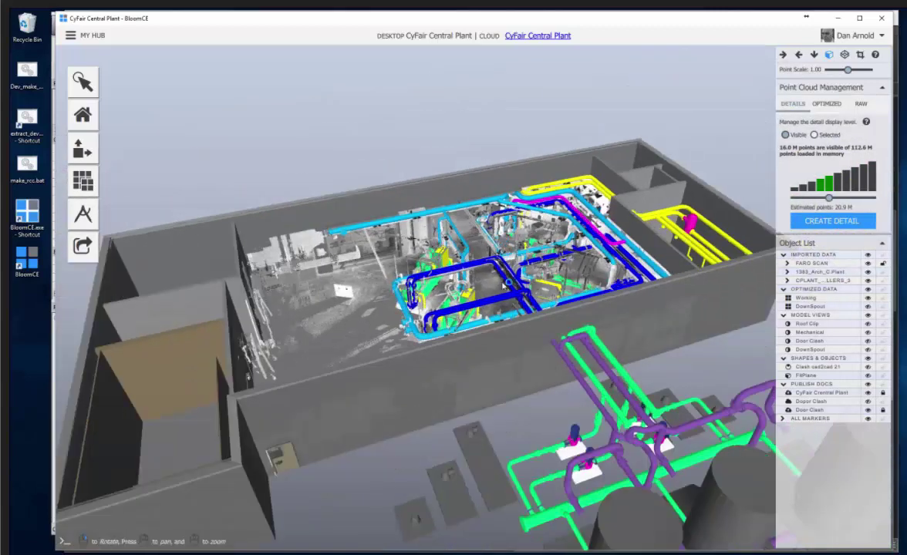
left_click_drag(483, 196, 507, 299)
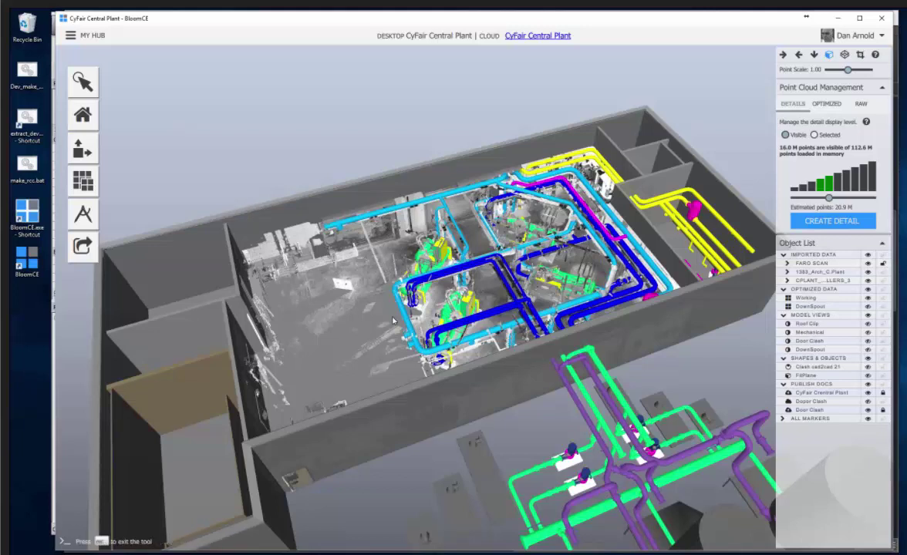
mouse_move(444, 344)
left_mouse_down()
mouse_move(411, 367)
mouse_move(698, 387)
mouse_move(740, 362)
left_mouse_up()
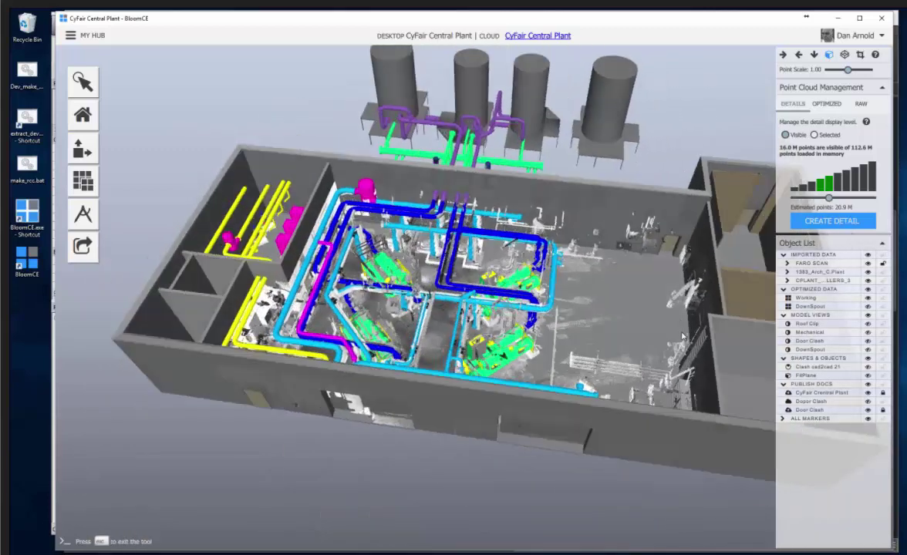
key("Escape")
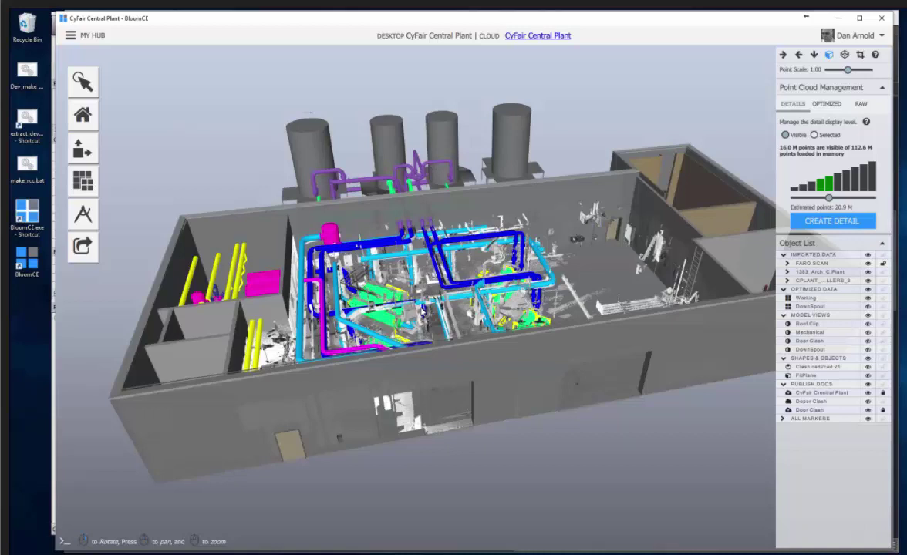
Start and cancel the M-key tool twice, then raise point detail to about 57.9 M points
key("m")
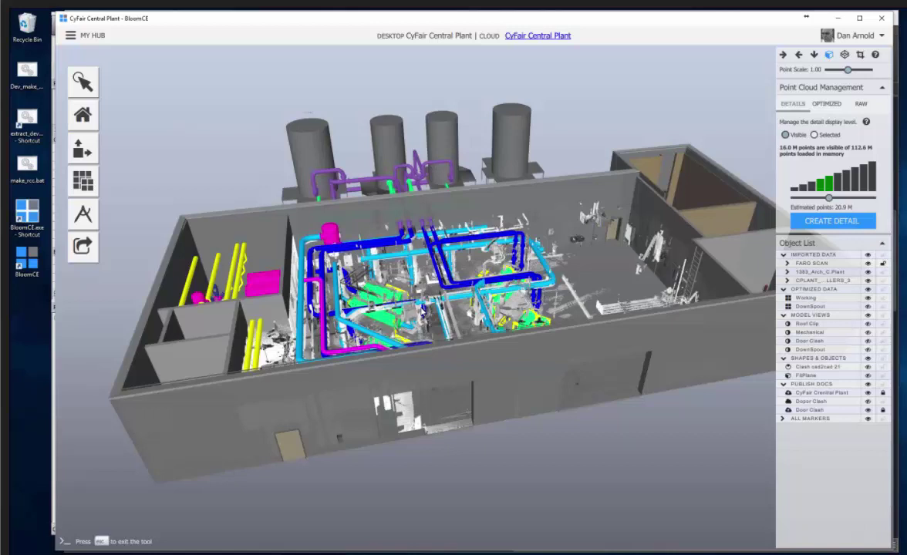
key("Escape")
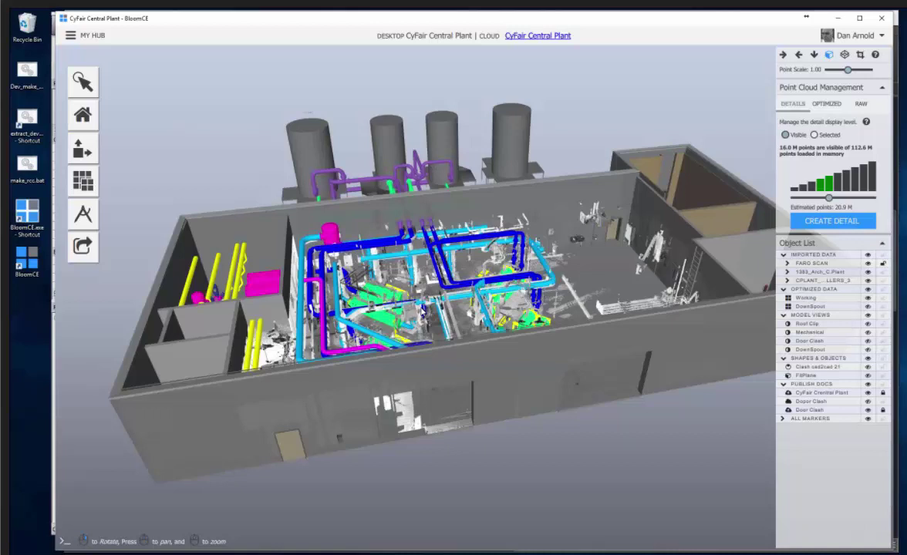
key("m")
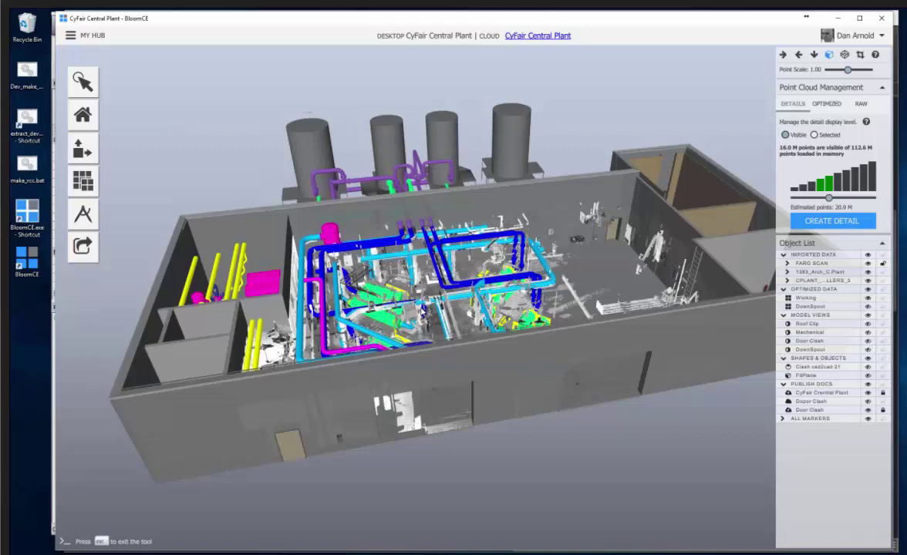
key("Escape")
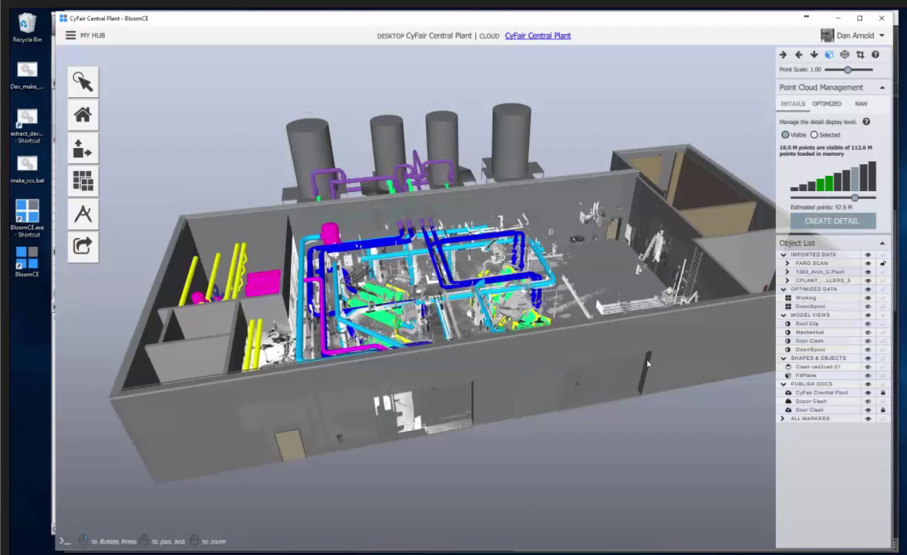
left_click_drag(829, 197, 855, 198)
left_click_drag(537, 516, 474, 515)
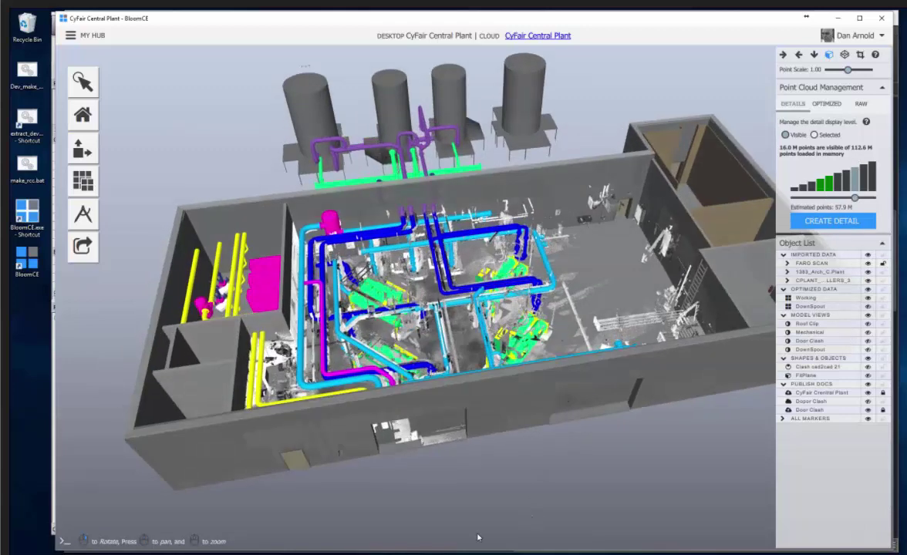